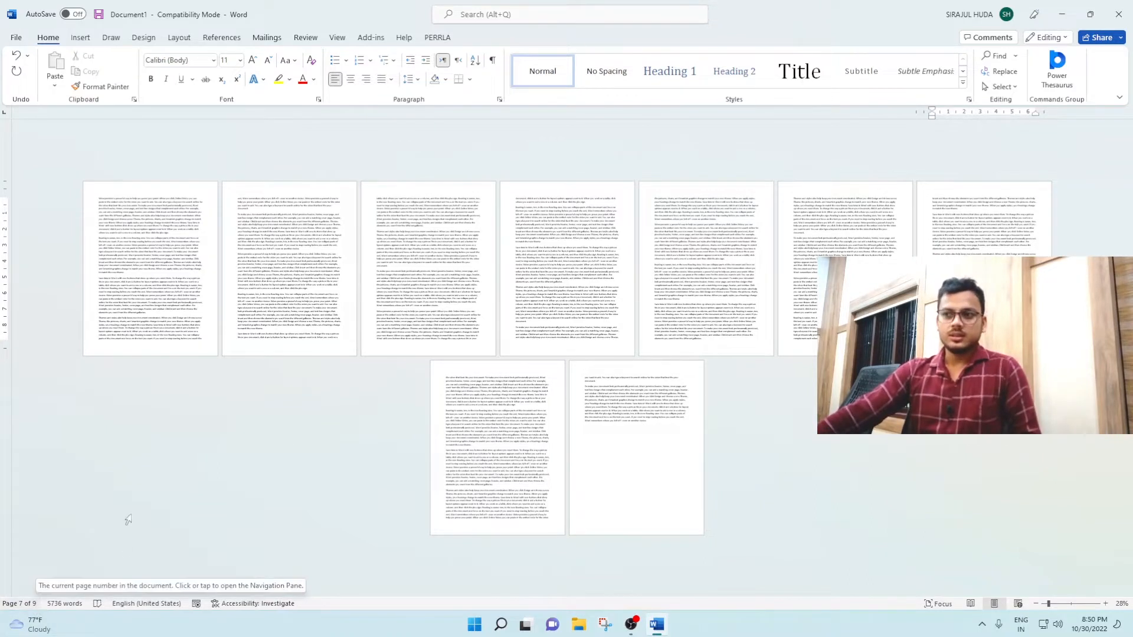
Step: Add centered page numbers at the top of every page in the "~ 1 ~" style
left_click(93, 38)
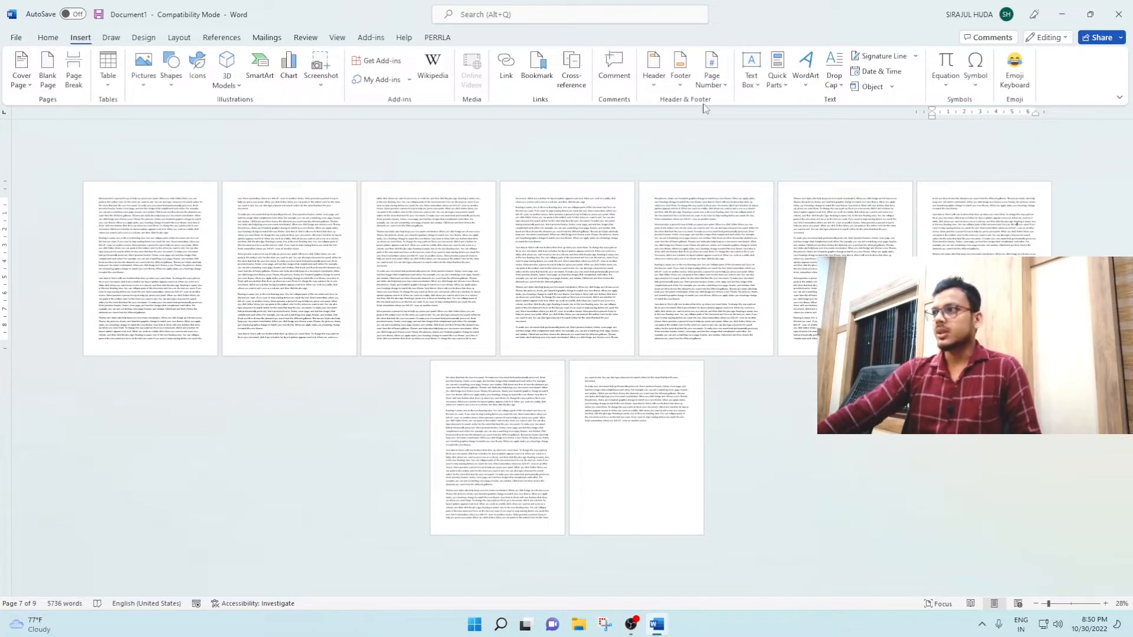
left_click(712, 78)
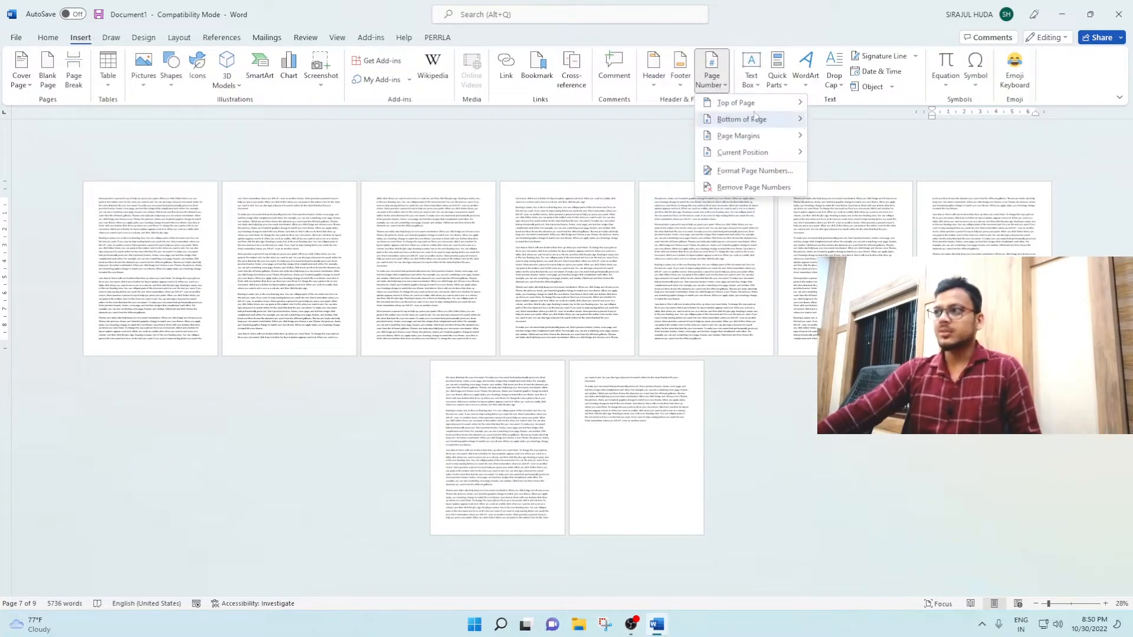
mouse_move(751, 101)
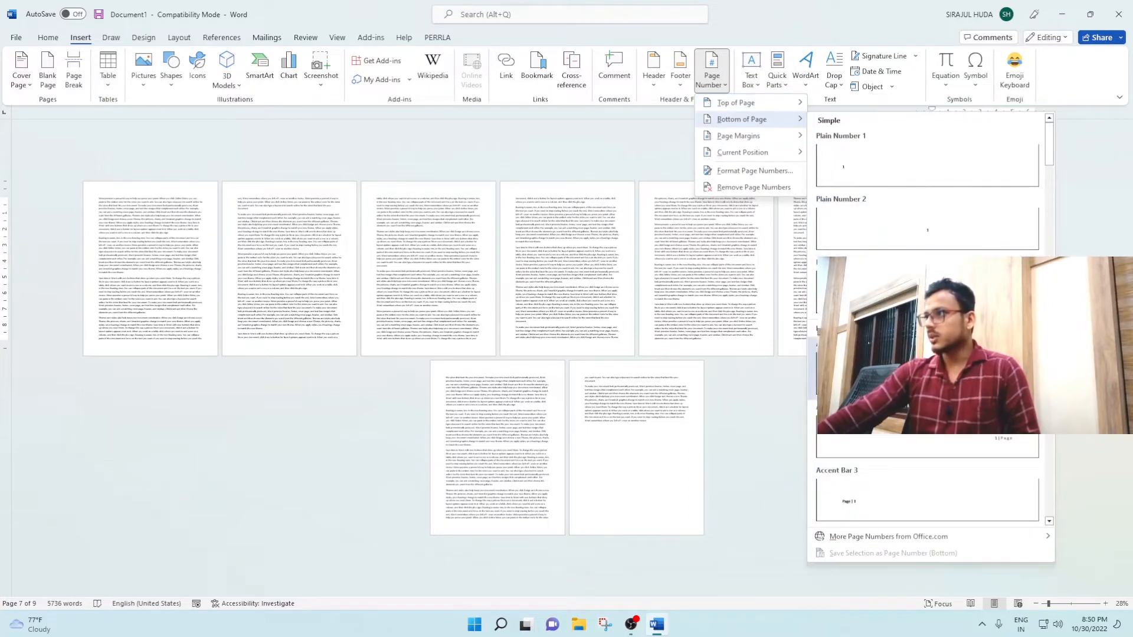
mouse_move(740, 139)
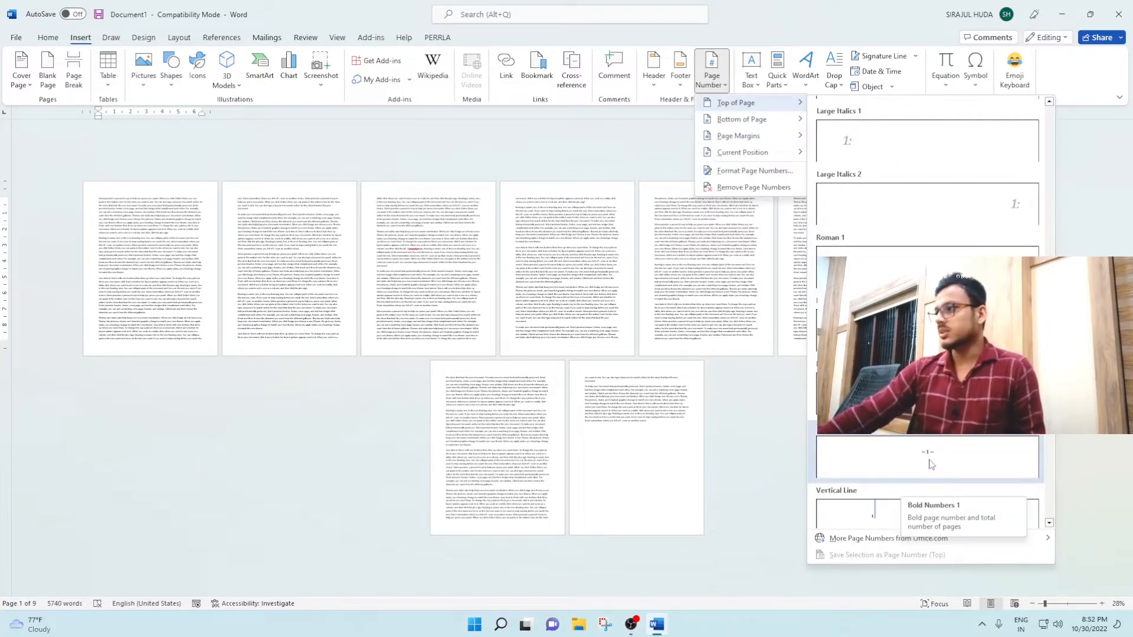
left_click(931, 465)
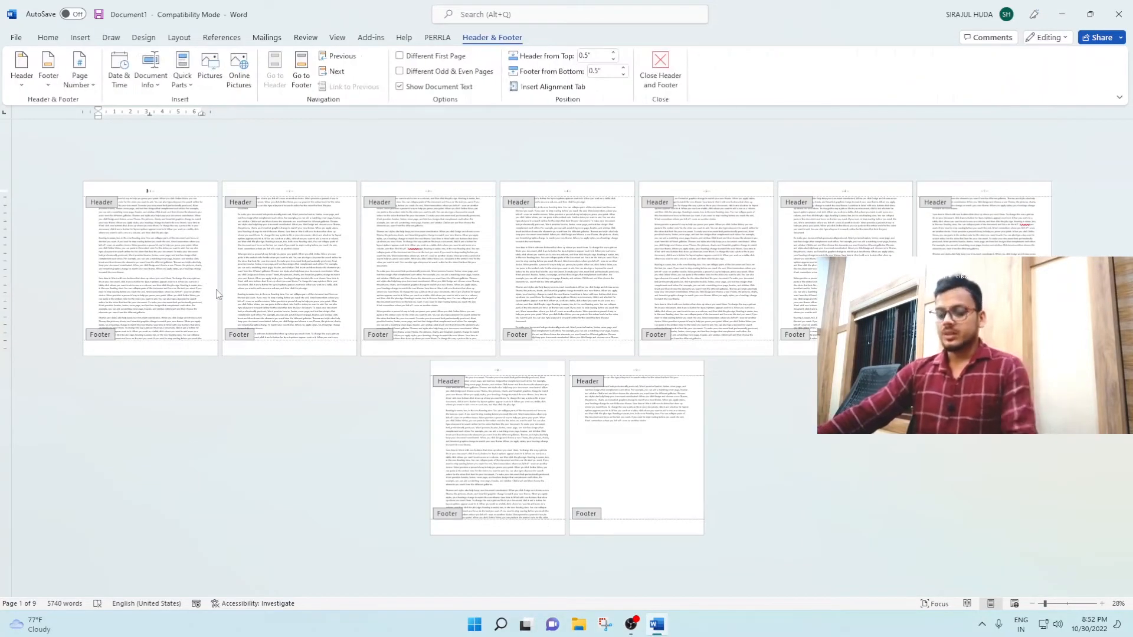
Step: Examine the numbering in the headers from page to page and return to editing the body text
scroll(219, 293, "up", 7, "ctrl")
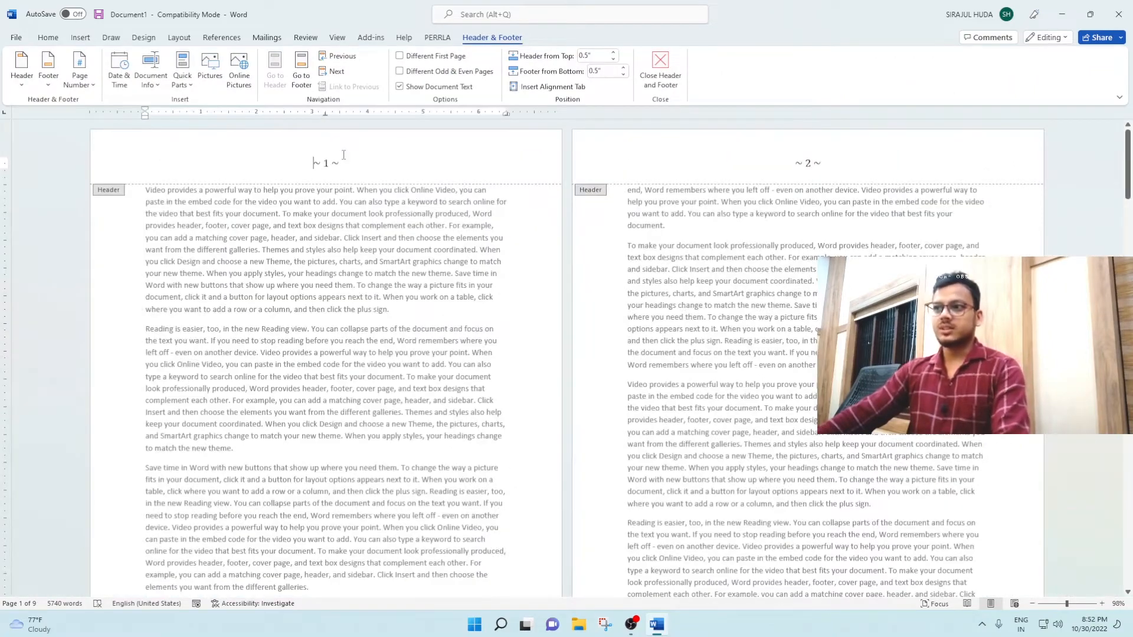
scroll(313, 399, "down", 10)
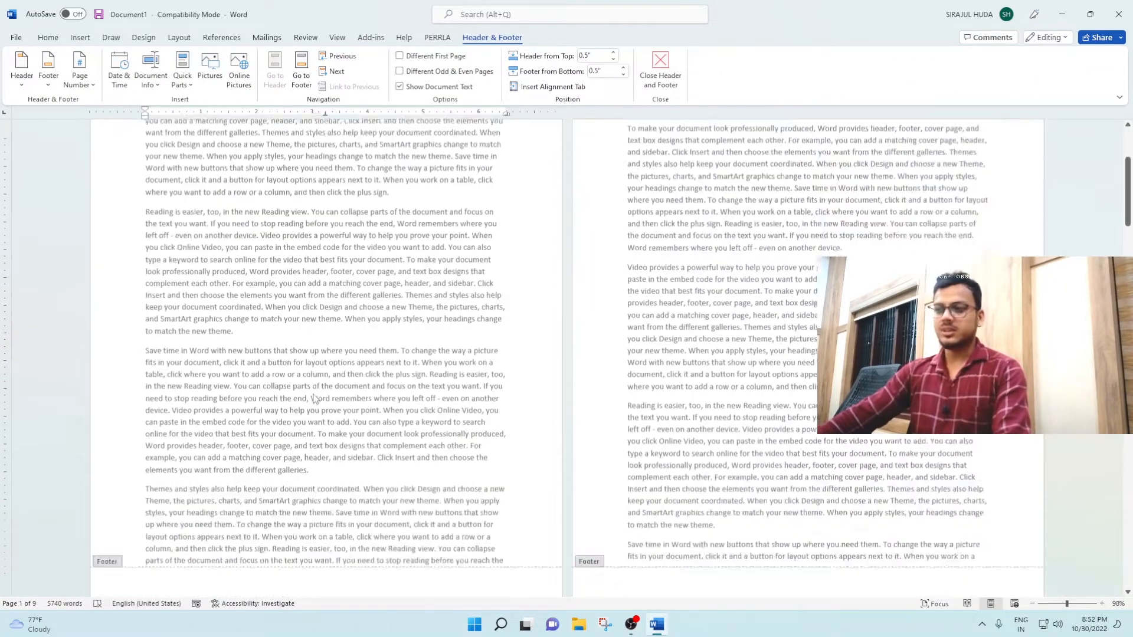
scroll(696, 334, "down", 8)
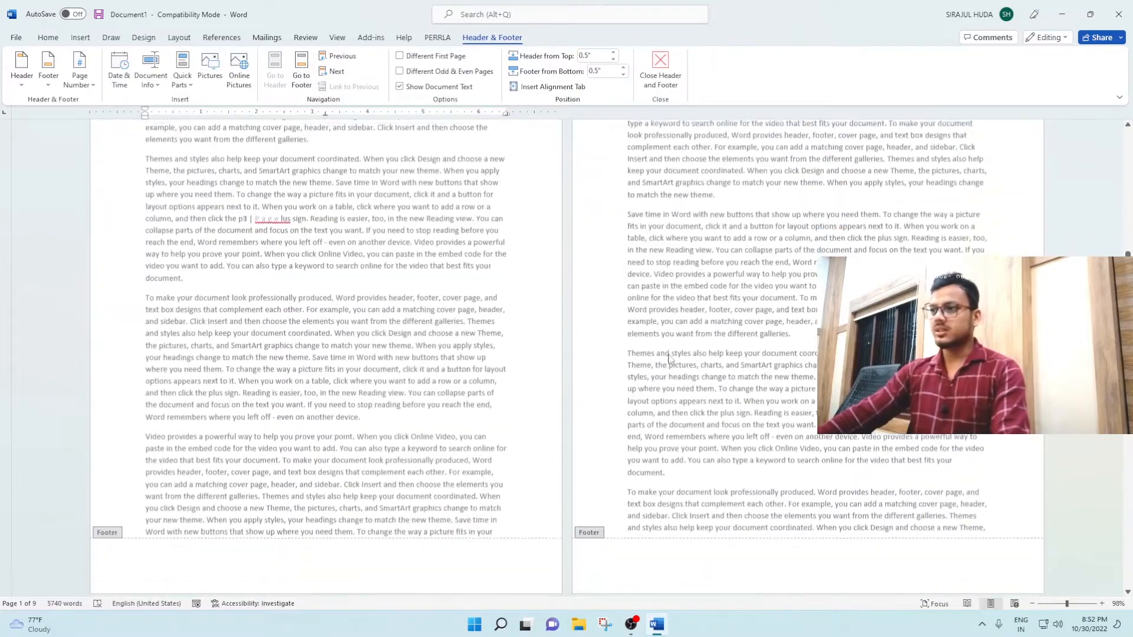
scroll(663, 356, "up", 10)
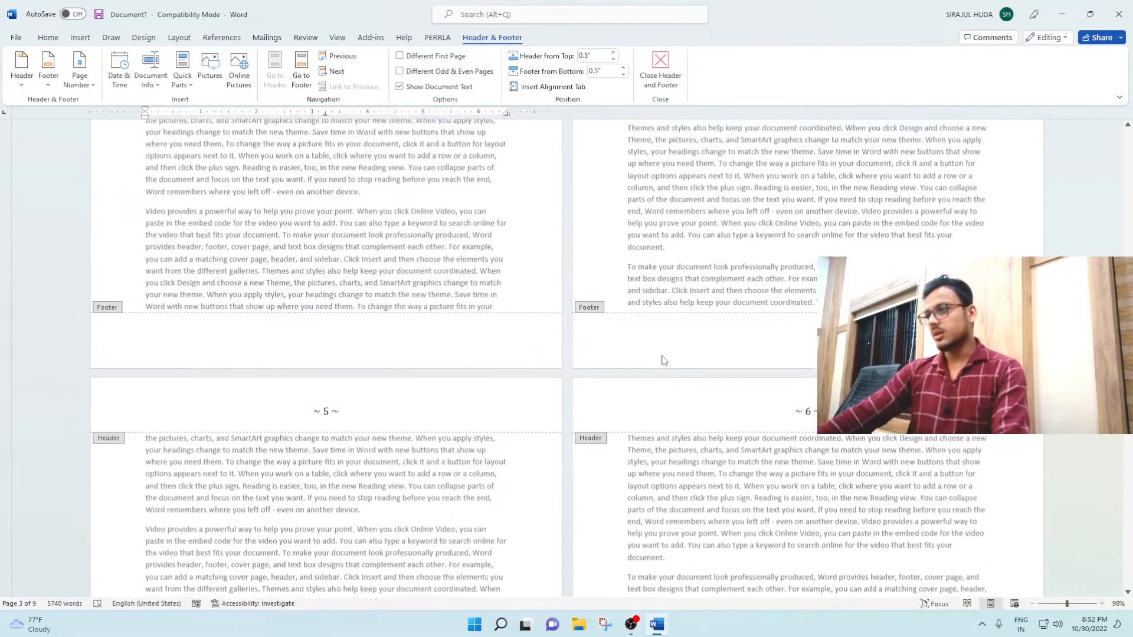
scroll(663, 360, "up", 10)
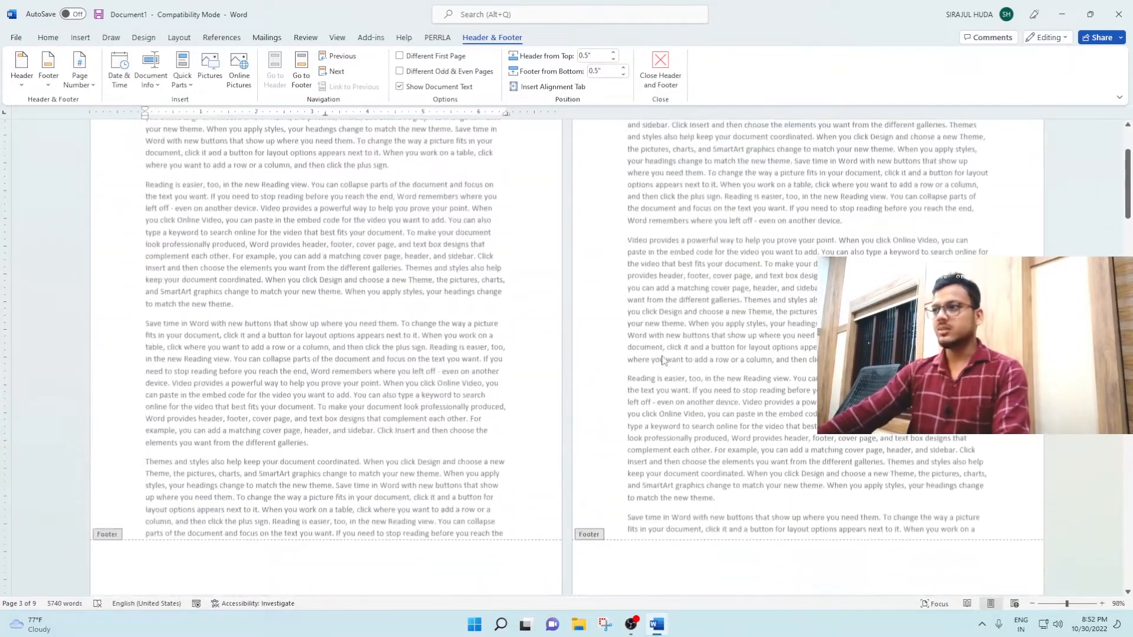
scroll(808, 342, "down", 6)
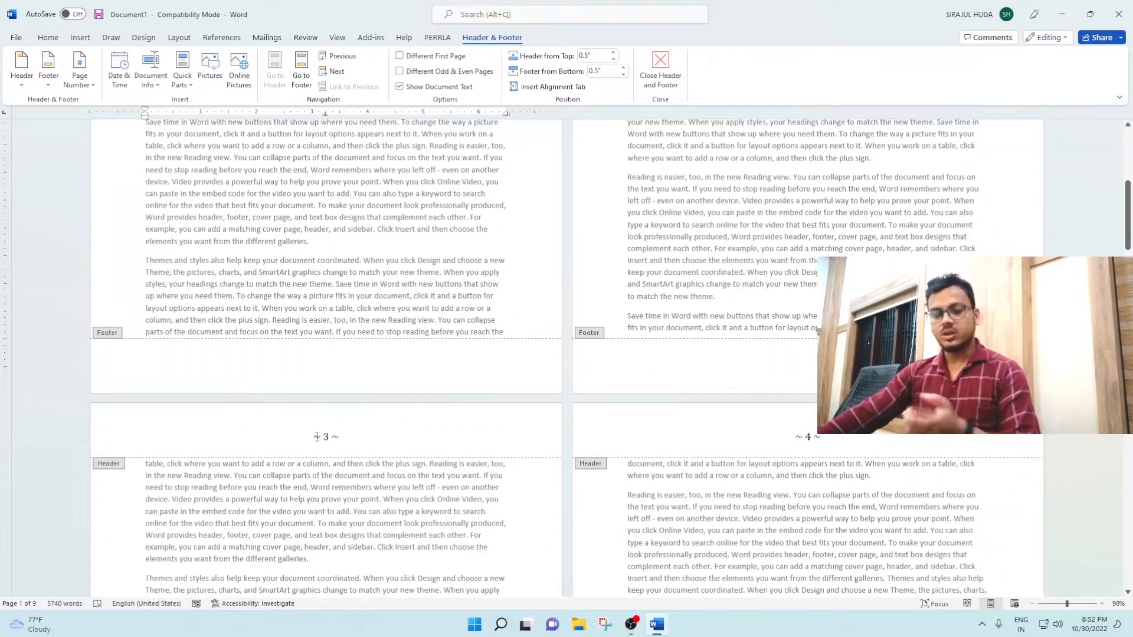
scroll(349, 394, "up", 5)
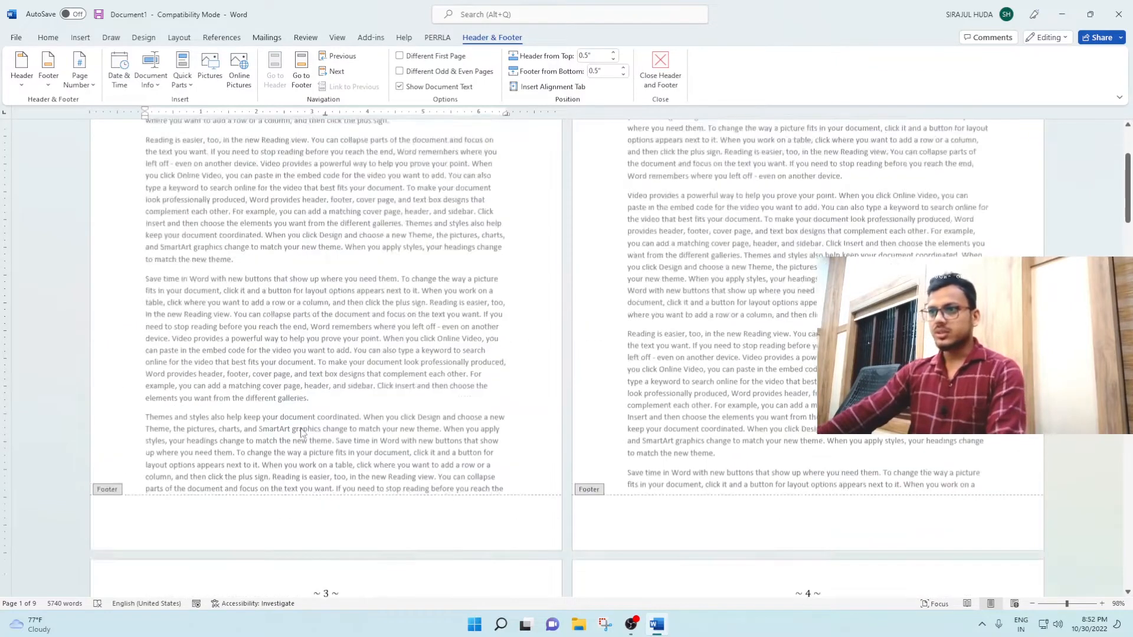
double_click(311, 220)
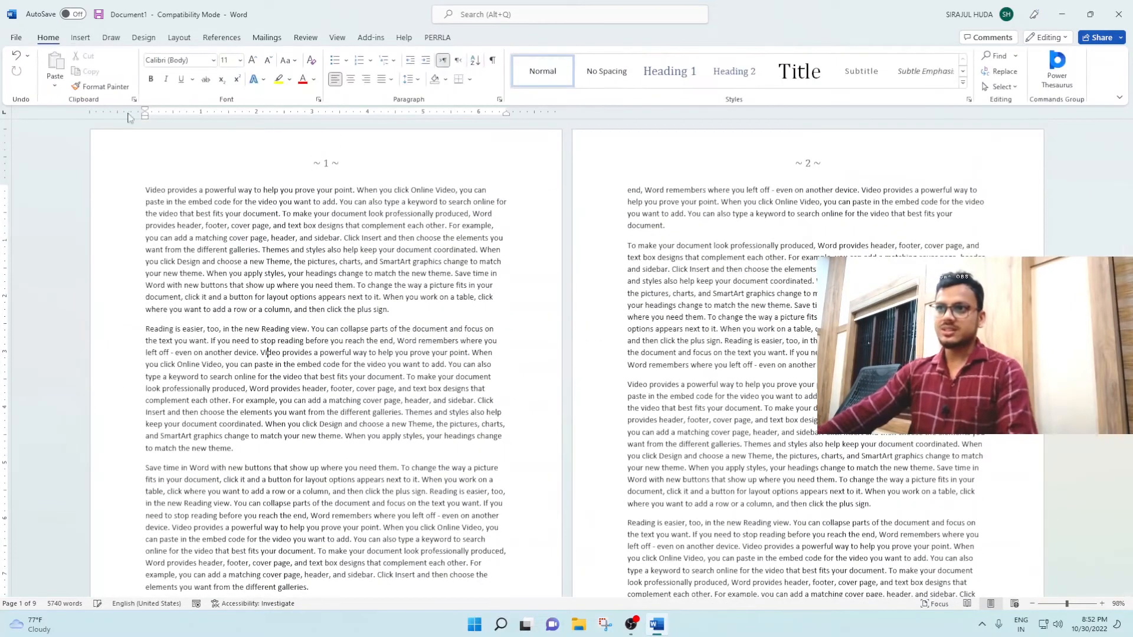
Step: Insert a built-in cover page with the tree-lined road photo, document title and abstract placeholders
left_click(81, 38)
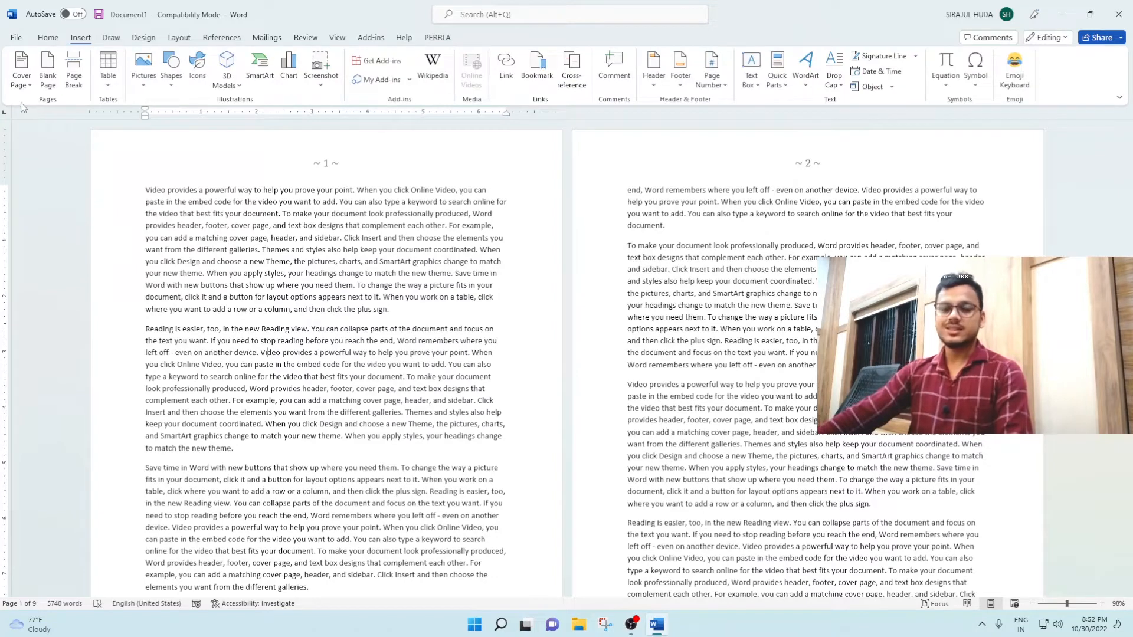
left_click(22, 70)
left_click(203, 267)
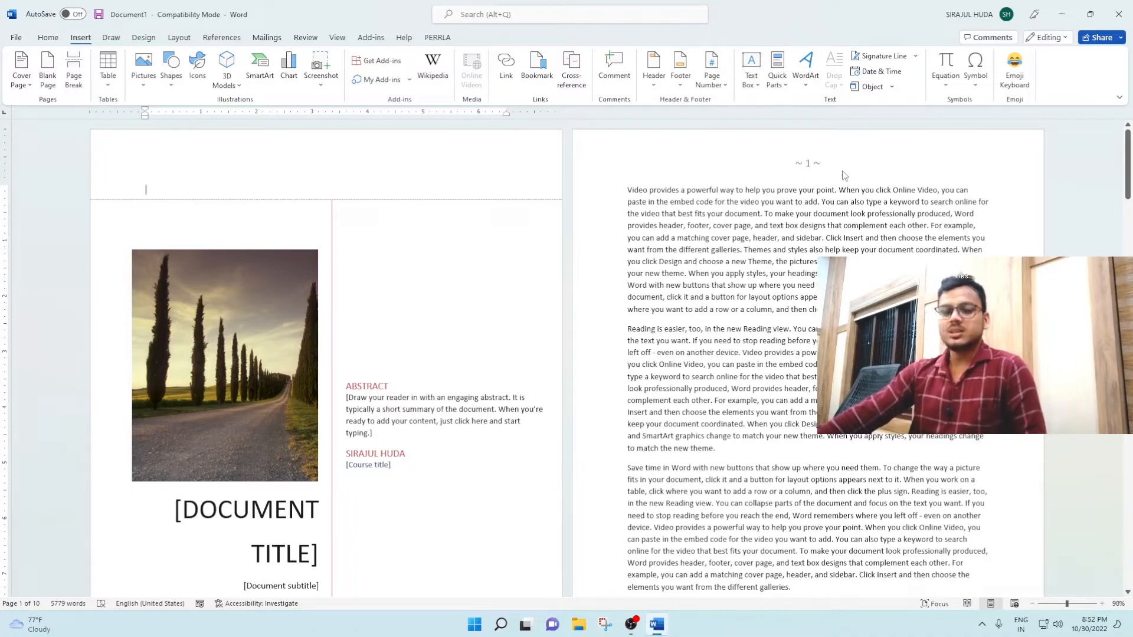
scroll(784, 314, "down", 6)
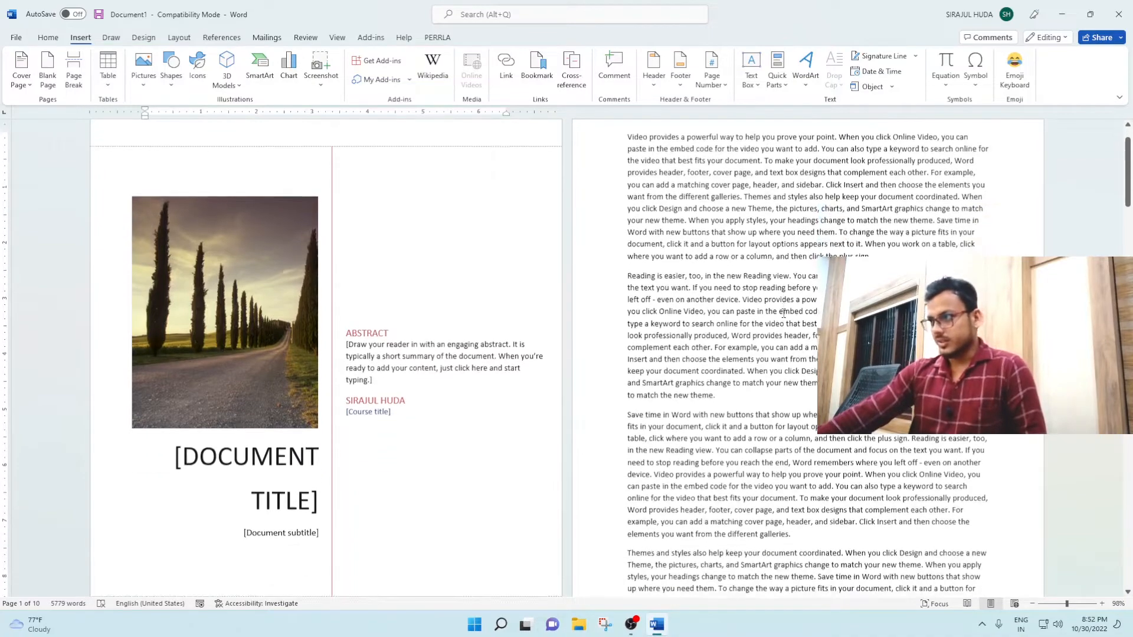
scroll(379, 324, "up", 6)
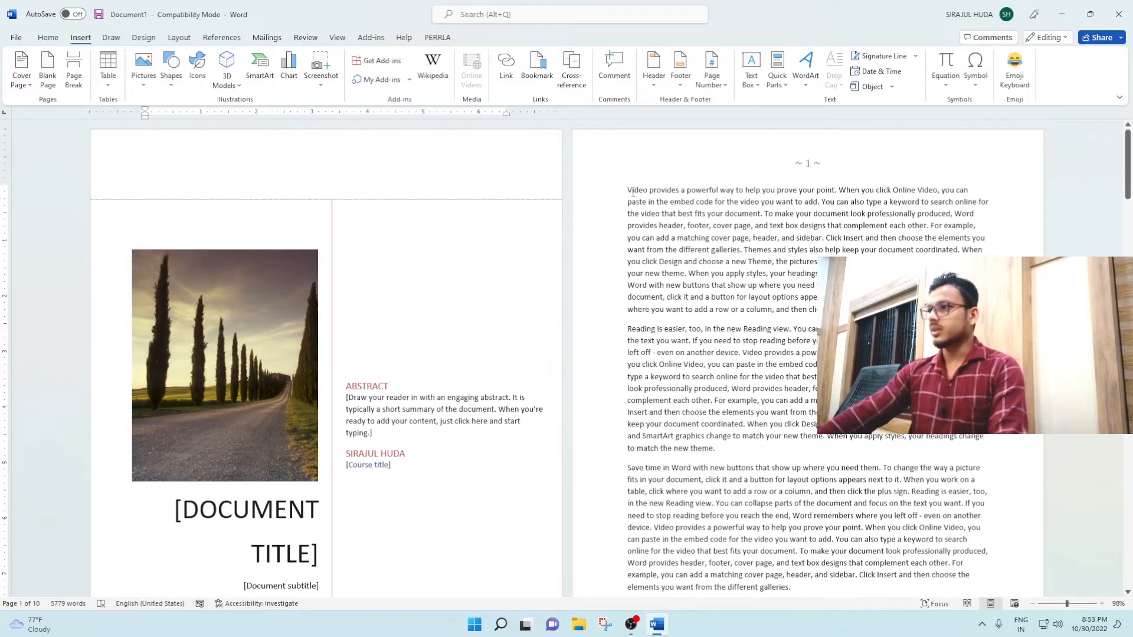
Step: On the blank page before the body text, write "The computer Class" and "Yur-Tech" on separate lines at font size 48
left_click(627, 189)
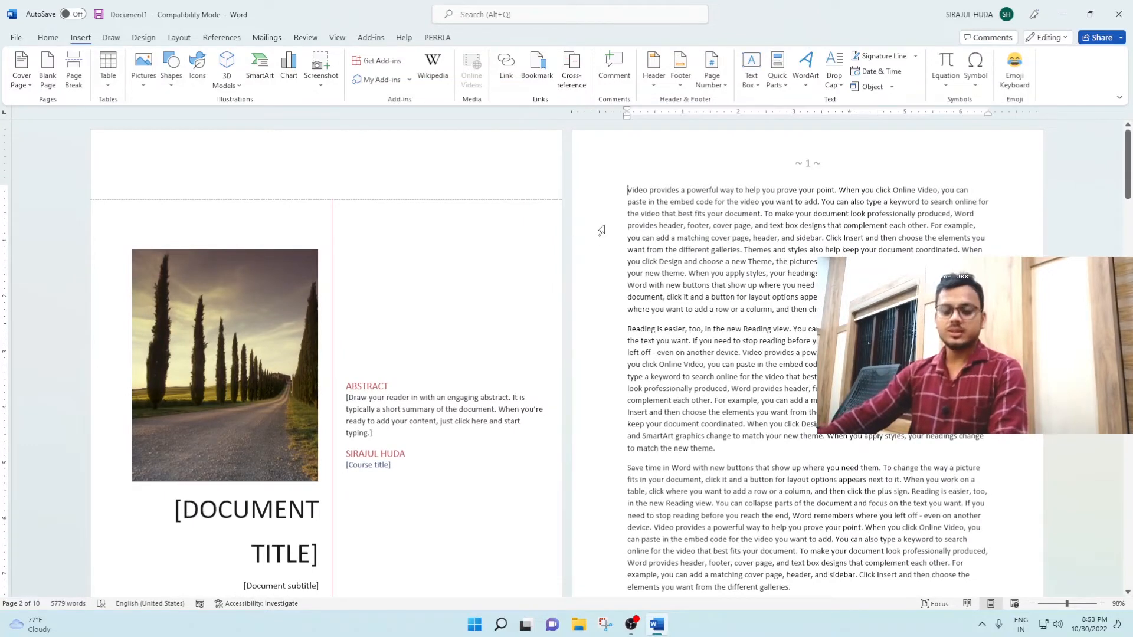
scroll(599, 230, "down", 4)
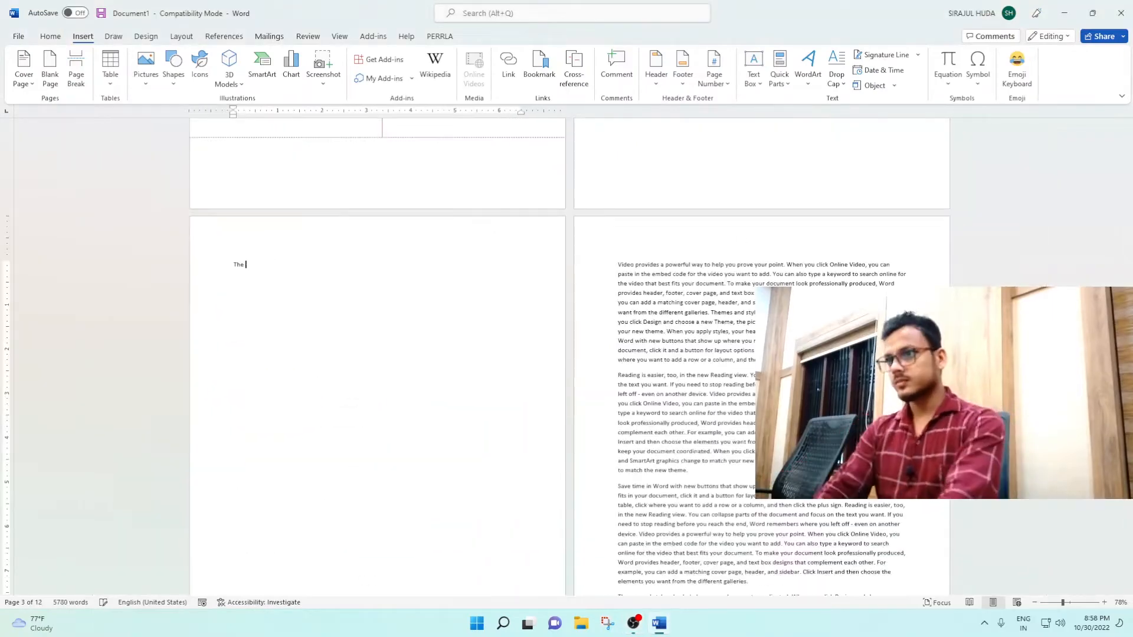
key("shift+Home")
left_click(45, 40)
left_click(255, 59)
left_click(484, 322)
key("Return")
type("Yur-Tech")
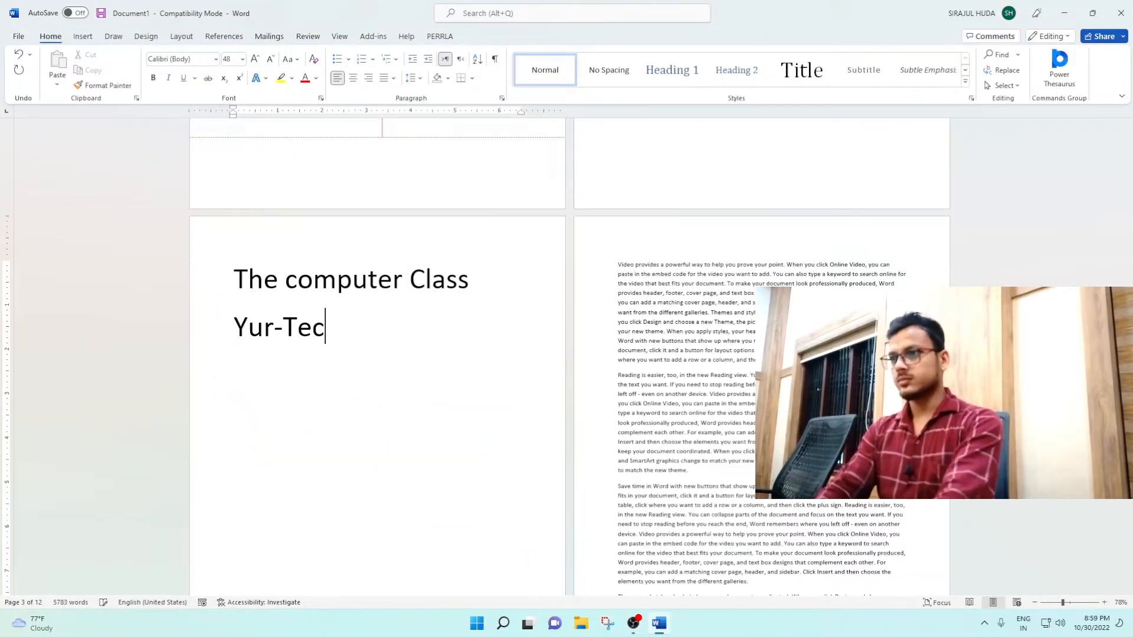
Step: Center the "The computer Class" and "Yur-Tech" lines on the title page
key("ctrl+e")
left_click(215, 293)
key("ctrl+e")
left_click_drag(309, 328, 440, 329)
Step: Add two blank lines above "The computer Class" and three new lines below "Yur-Tech"
left_click(260, 279)
key("Return")
key("Return")
scroll(554, 372, "down", 3)
left_click(436, 273)
key("Return")
key("Return")
key("Return")
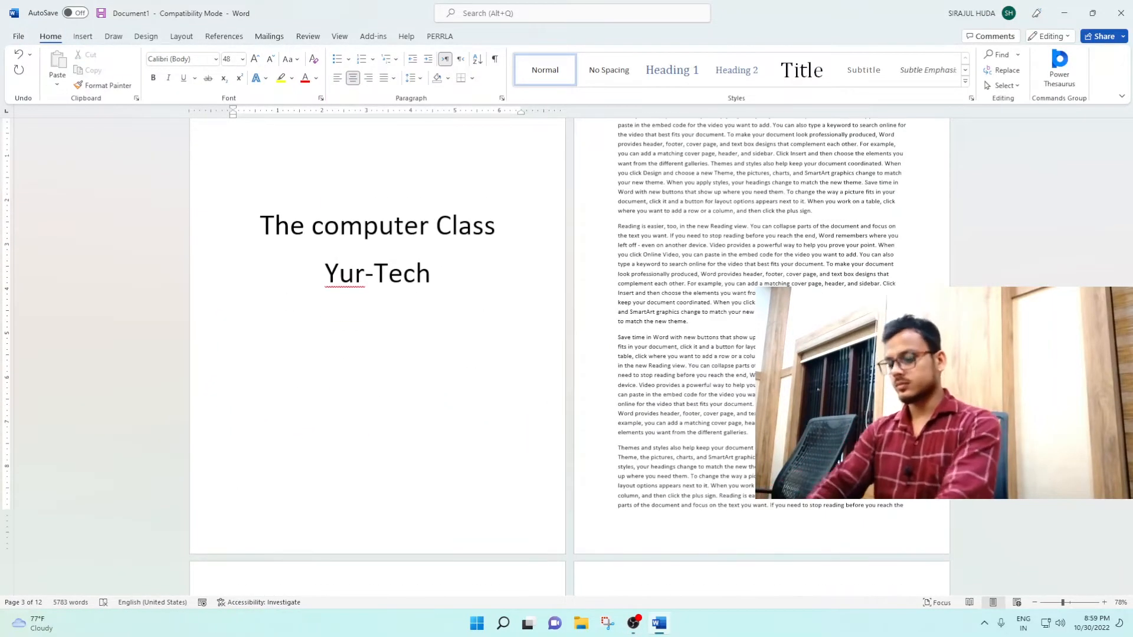
Step: Write a byline of "By" and the author's full name below the title, with the name in uppercase
type("By Asjad Mahally")
left_click_drag(314, 417, 481, 418)
left_click(408, 162)
key("shift+F3")
Step: Shrink the byline's font size and insert another blank line between it and the title
left_click_drag(261, 418, 495, 417)
left_click(271, 59)
left_click(365, 369)
key("Return")
scroll(364, 414, "up", 3)
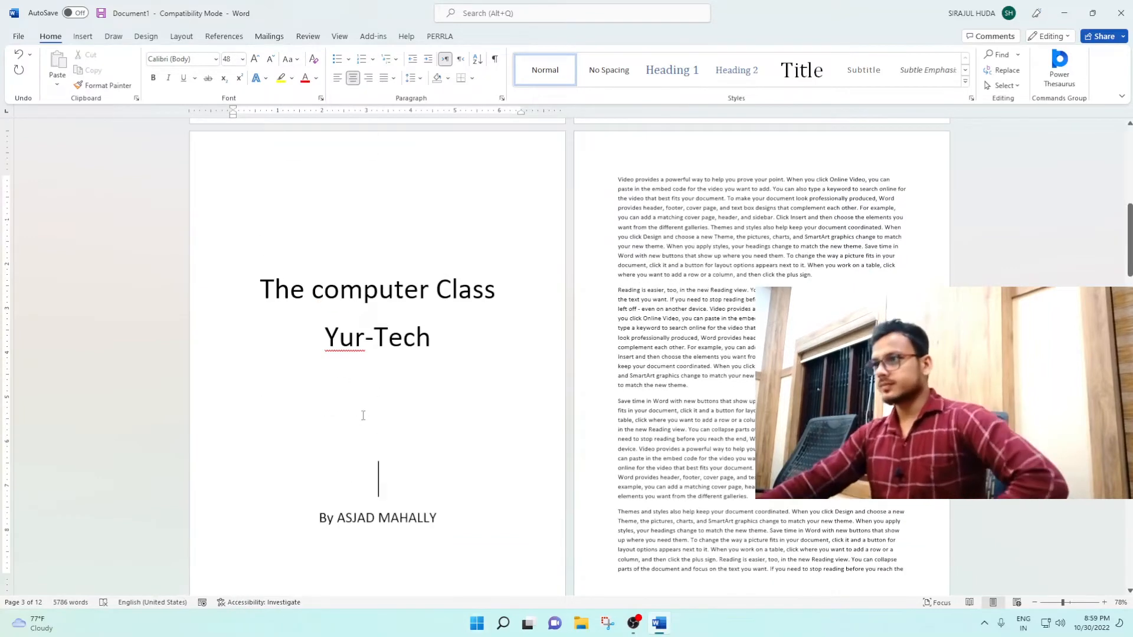
Step: Insert a page break before the first body paragraph and add a centered "Table of content" heading on the new page
left_click(618, 307)
key("ctrl+Return")
scroll(665, 197, "up", 1)
left_click(665, 197)
type("Table of content")
key("ctrl+e")
Step: Color the "The computer Class" line green and the "Yur-Tech" line light orange
left_click(221, 345)
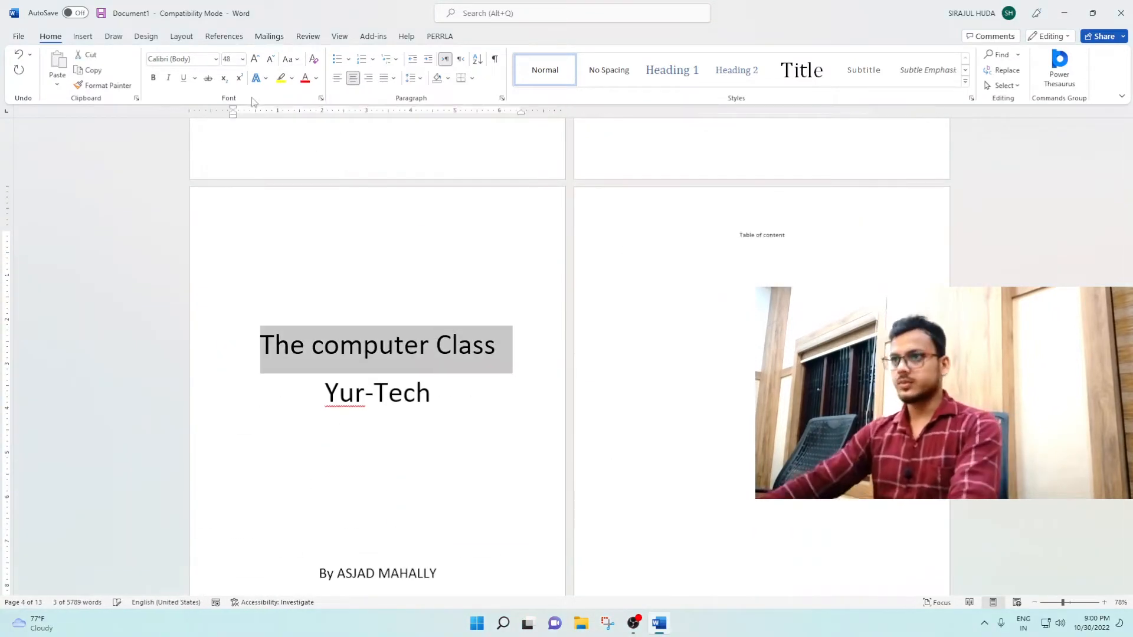
left_click(316, 78)
left_click(364, 128)
left_click(394, 156)
mouse_move(324, 394)
left_mouse_down()
mouse_move(434, 394)
mouse_move(438, 404)
left_mouse_up()
left_click(316, 78)
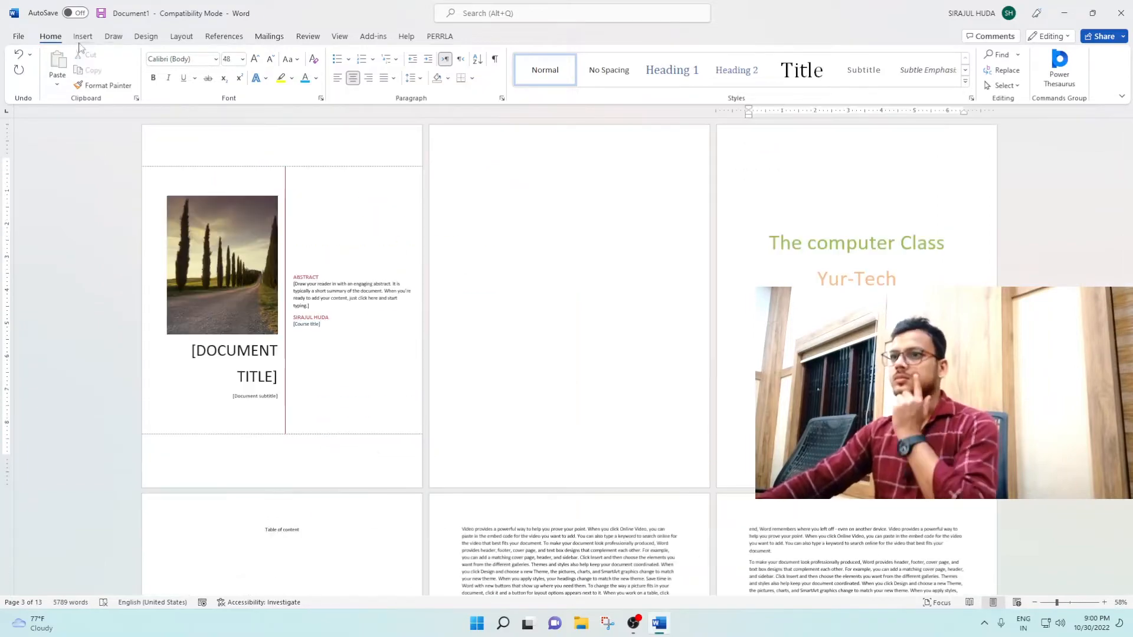
Step: Draw a rectangle about 9.29" wide and 11.29" high covering the whole blank second page
left_click(83, 37)
left_click(174, 68)
left_click_drag(431, 126, 738, 506)
Step: Fill the second page's rectangle with the stock image of a desert highway leading to red rock buttes
left_click(446, 54)
left_click(450, 220)
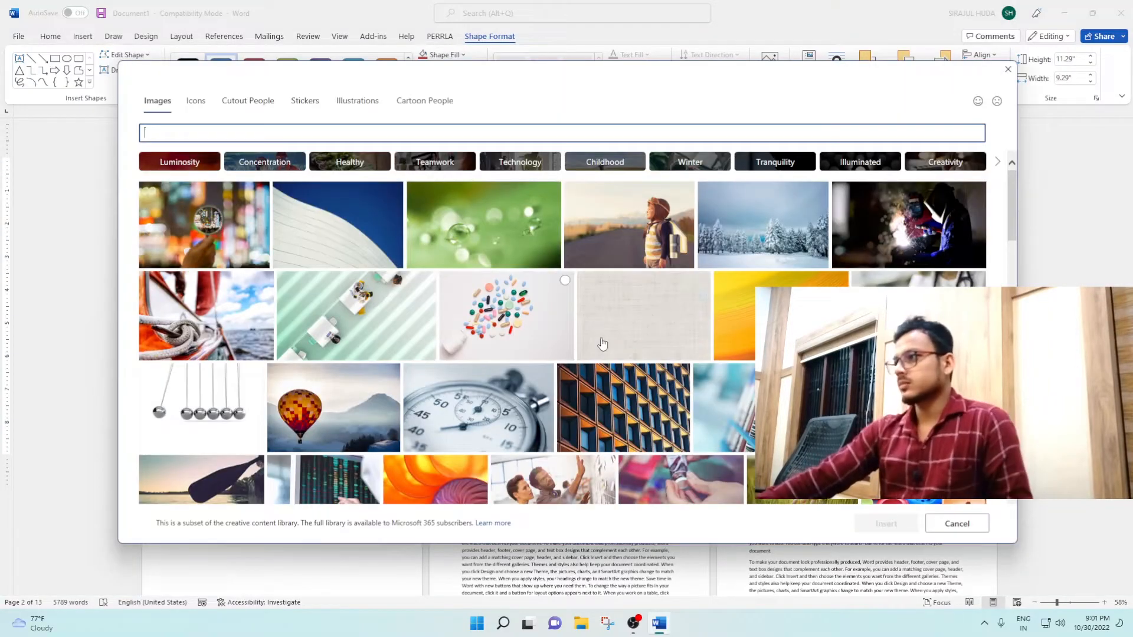
scroll(602, 344, "down", 15)
left_click(619, 416)
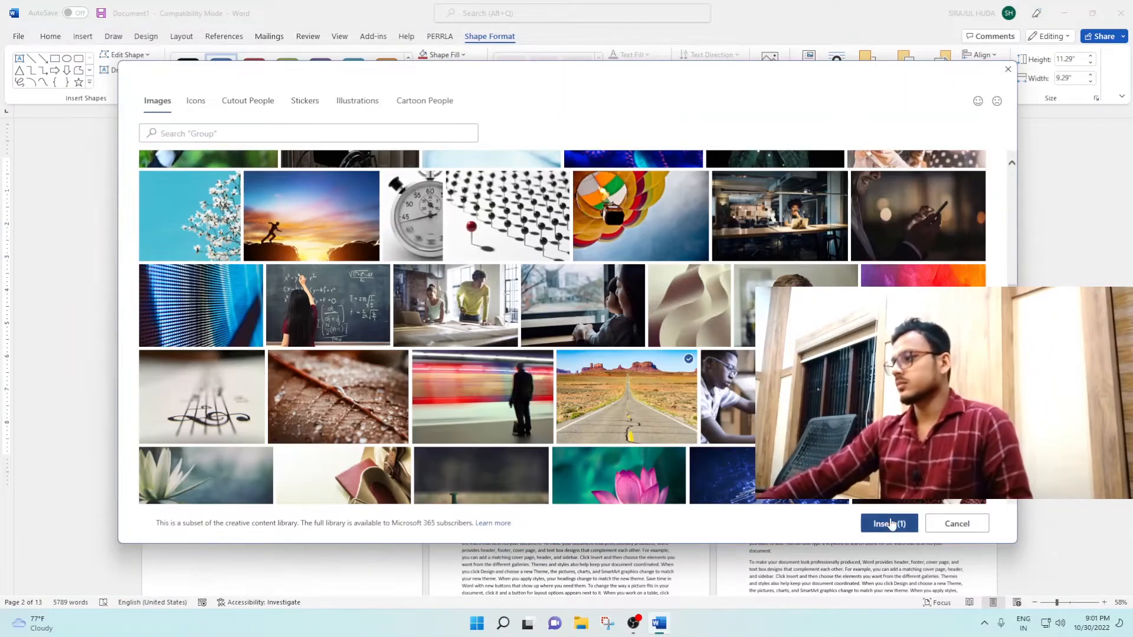
left_click(886, 523)
Step: Cover the title page with a golden-yellow rectangle about 9.21" wide and 11.61" high, placed behind the text
left_click(55, 58)
left_click_drag(717, 124, 997, 488)
left_click(447, 54)
left_click(442, 166)
left_click(837, 77)
left_click(862, 183)
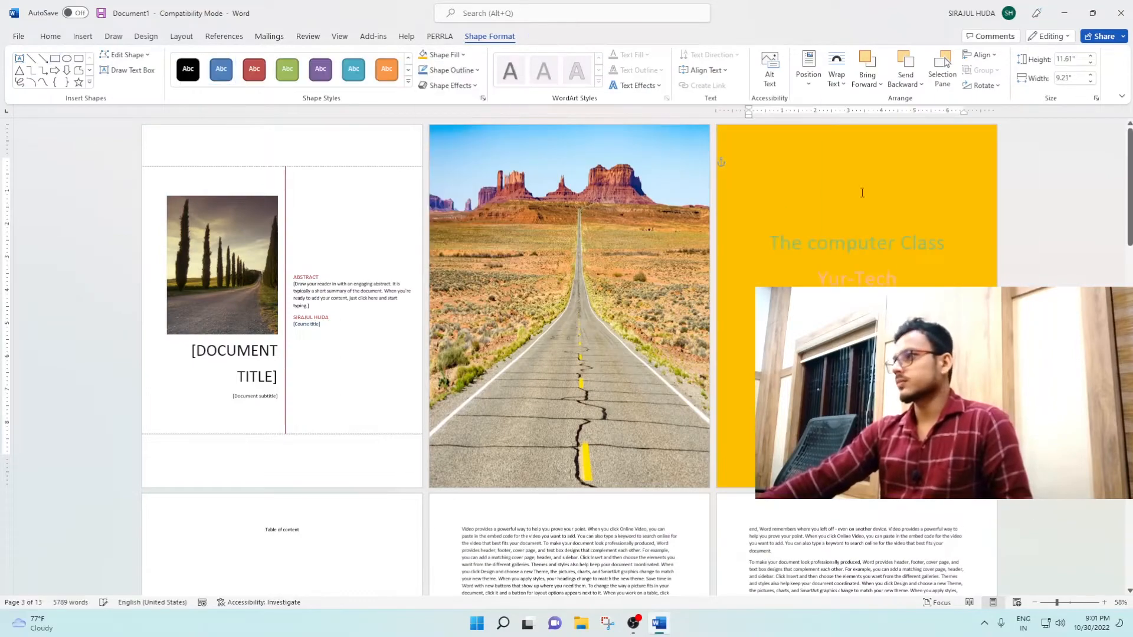
Step: Change the font color of the "Yur-Tech" line to white
left_click_drag(817, 278, 896, 278)
left_click(316, 78)
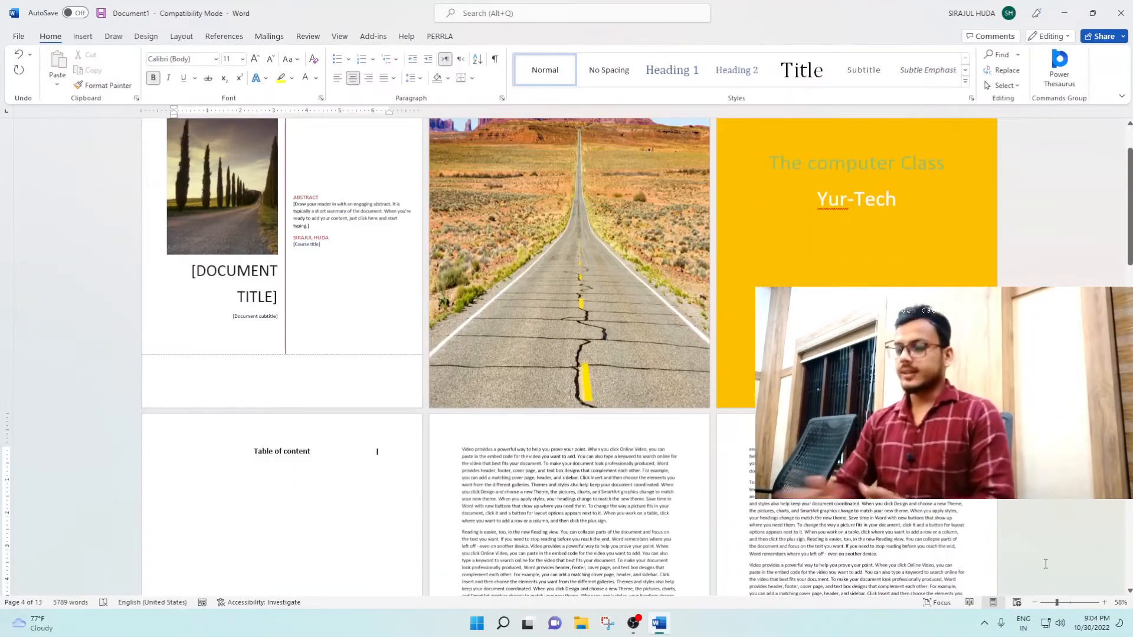
Step: Insert a Next Page section break before the first body paragraph, which starts with "Video provides a powerful way"
scroll(436, 406, "down", 2)
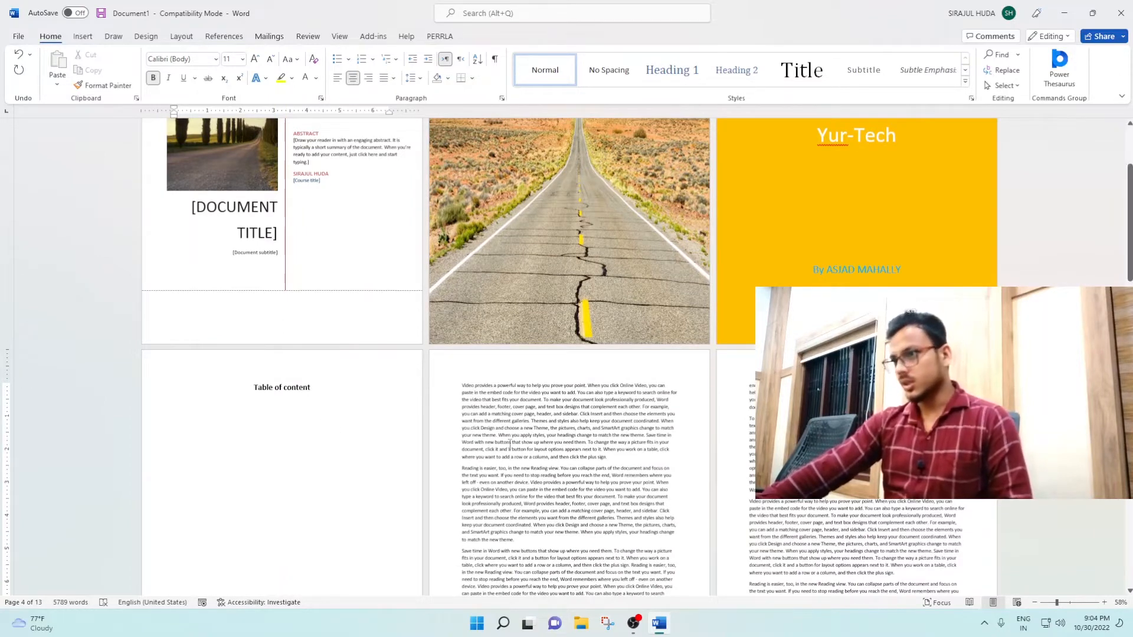
scroll(501, 440, "up", 7, "ctrl")
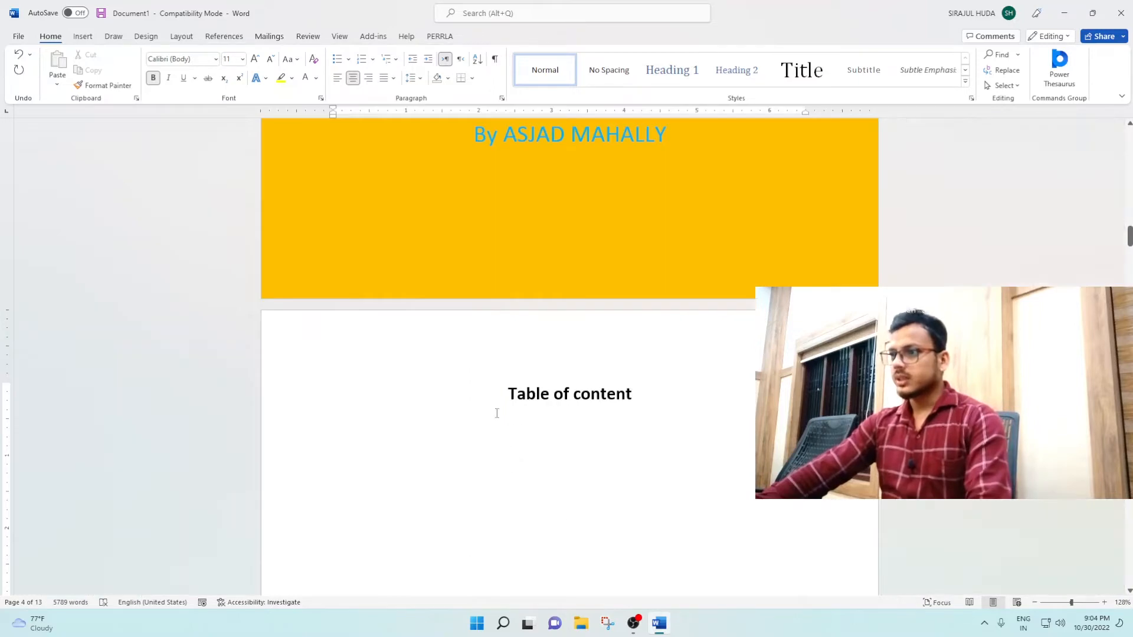
scroll(520, 484, "down", 5)
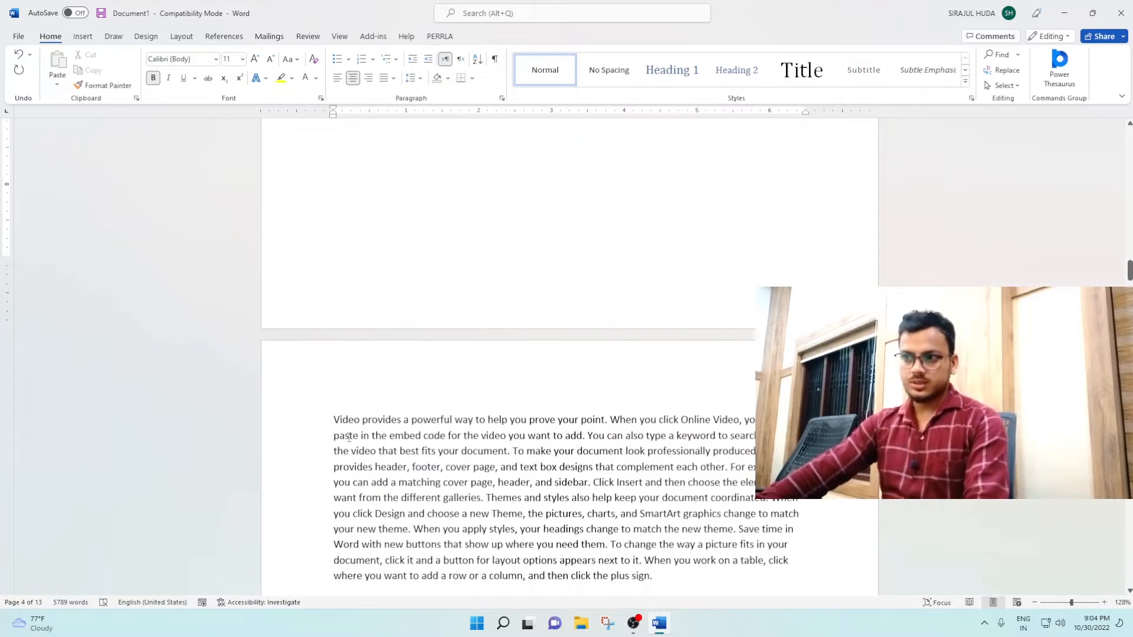
left_click(333, 420)
scroll(325, 430, "down", 3)
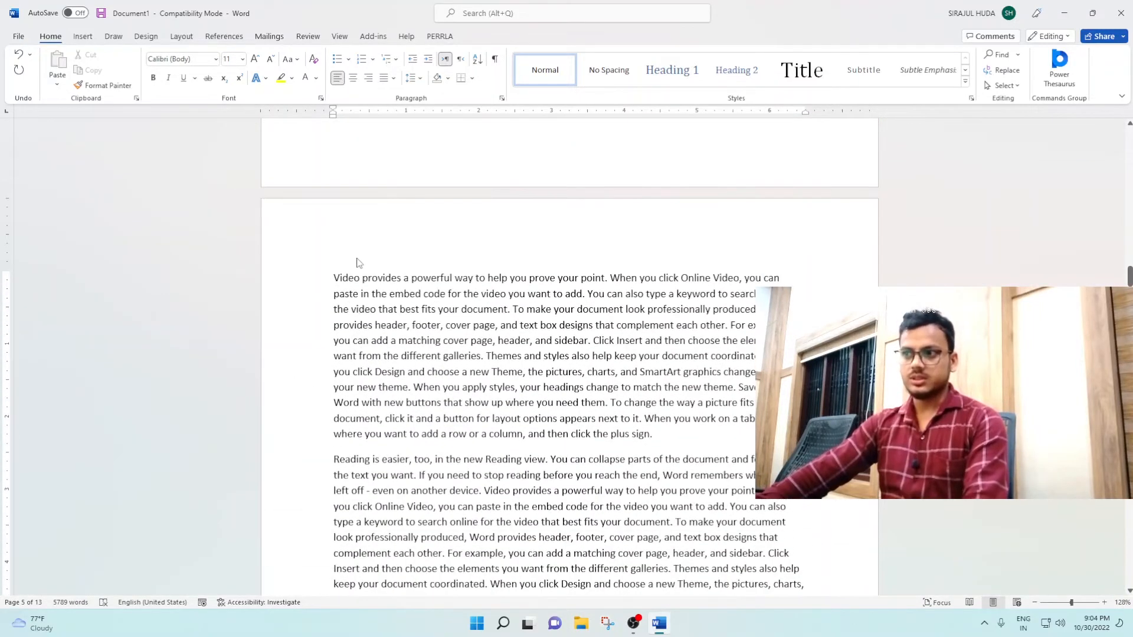
left_click(181, 37)
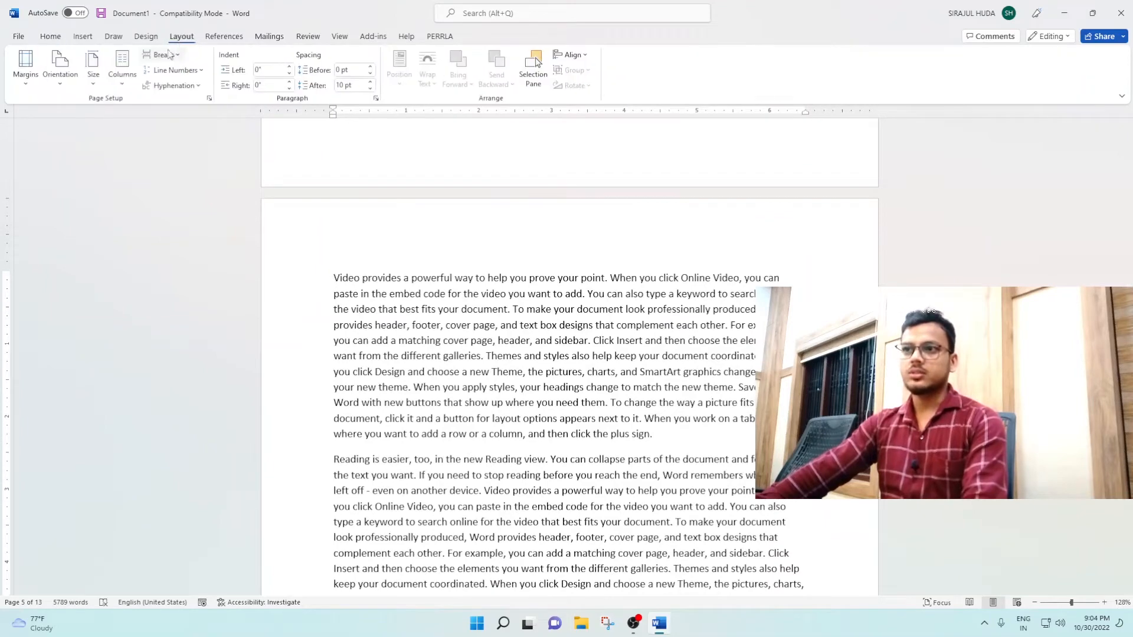
left_click(164, 55)
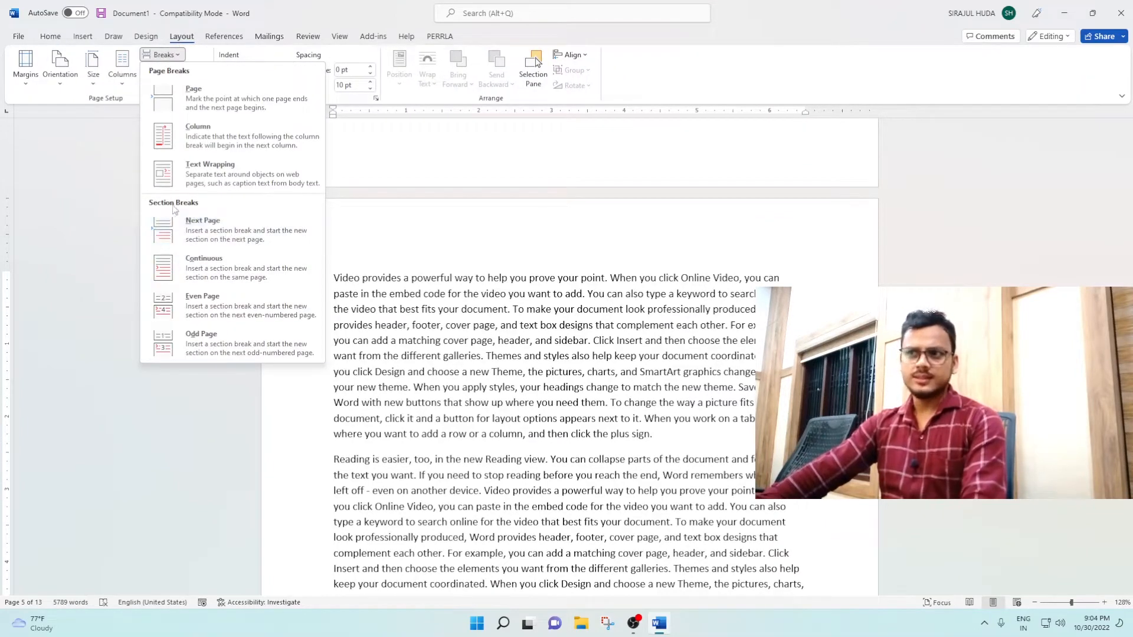
left_click(218, 222)
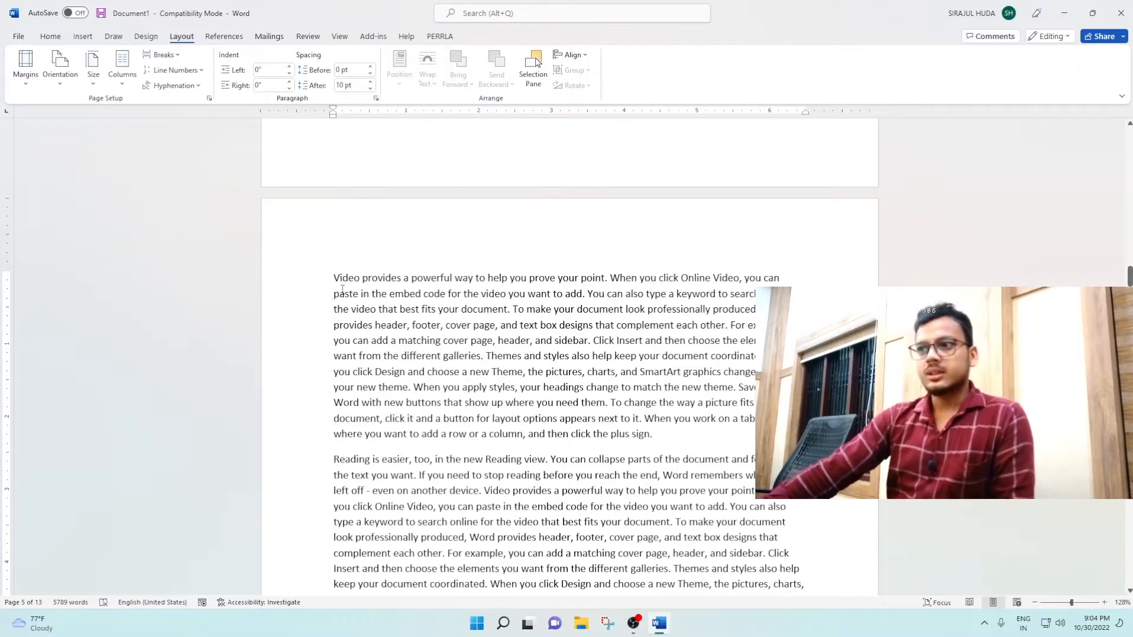
Step: Try to insert a Next Page section break before the first body paragraph, and check the page headers for section labels
left_click(172, 55)
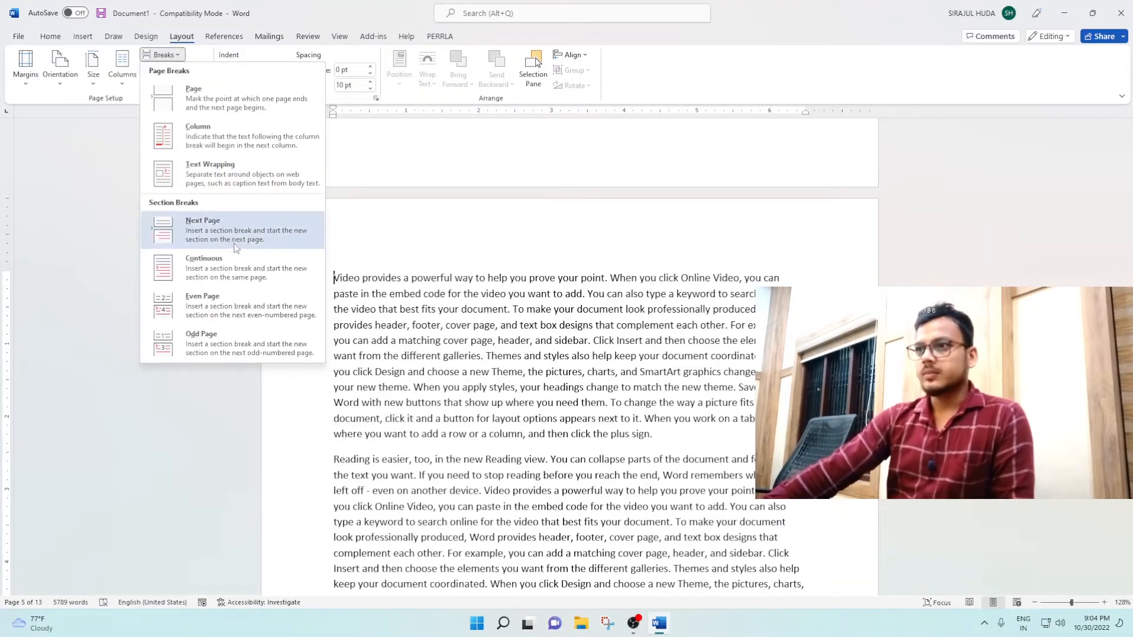
left_click(218, 235)
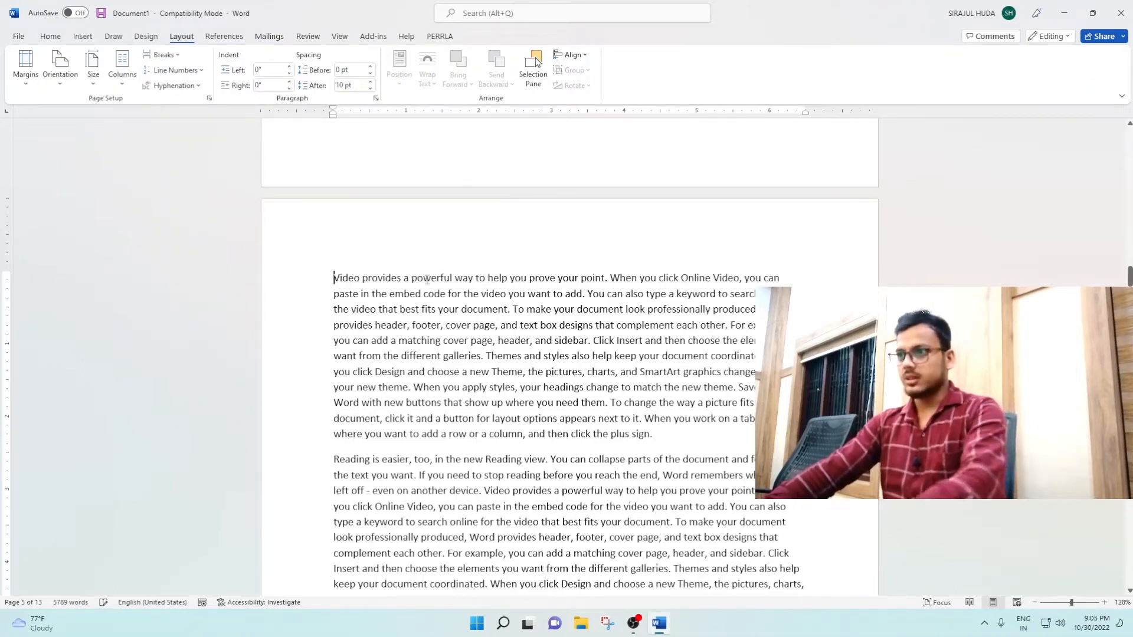
double_click(391, 231)
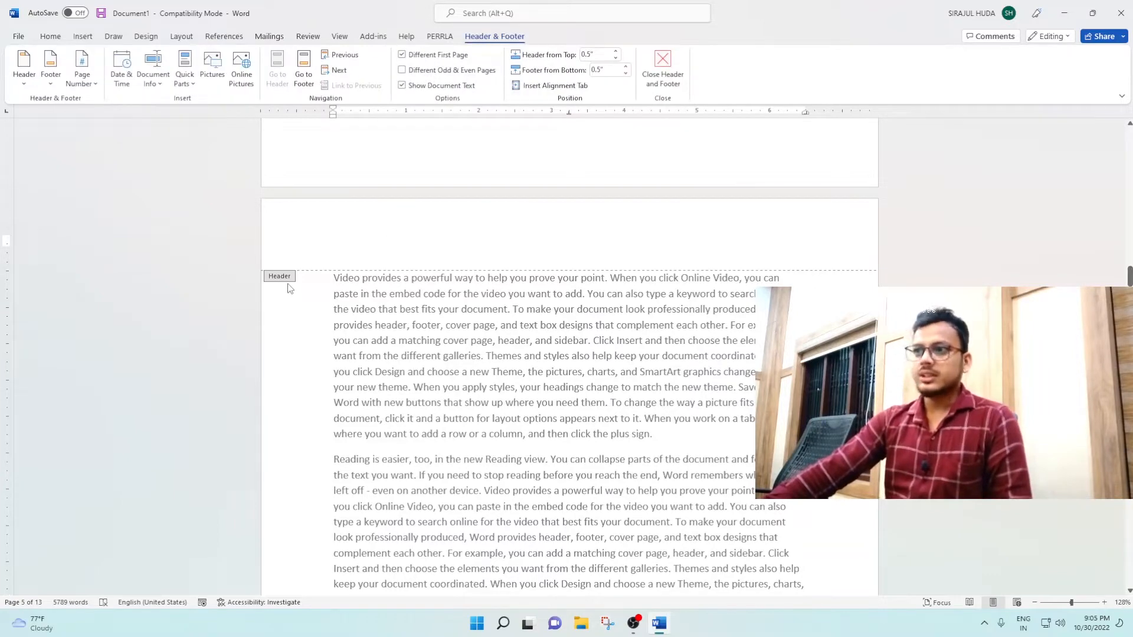
scroll(363, 446, "up", 15)
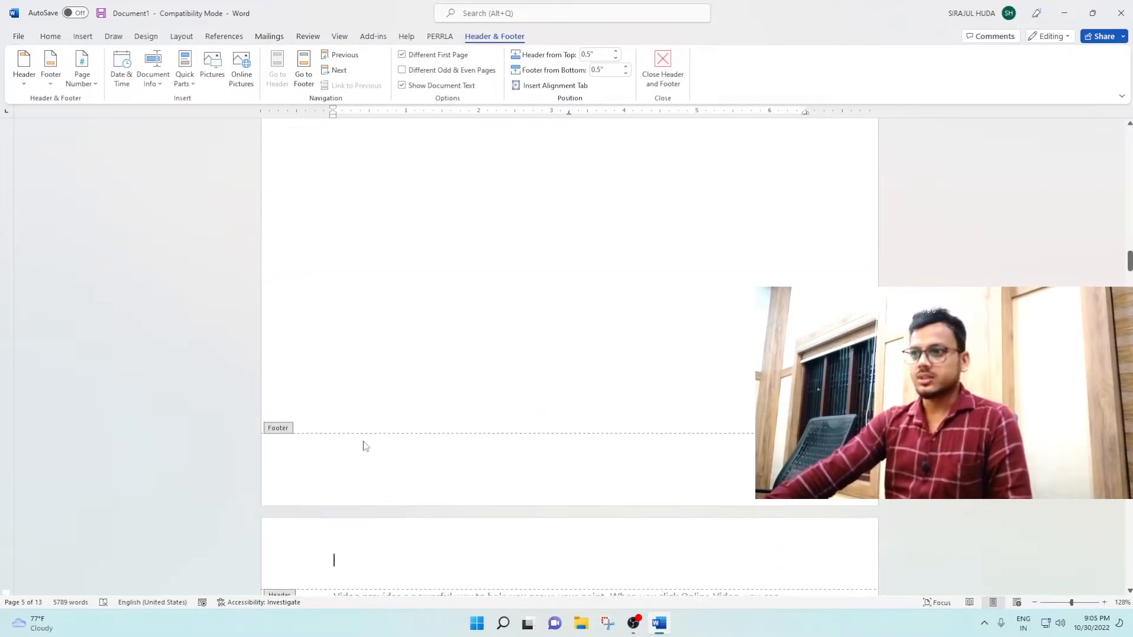
scroll(363, 445, "up", 20)
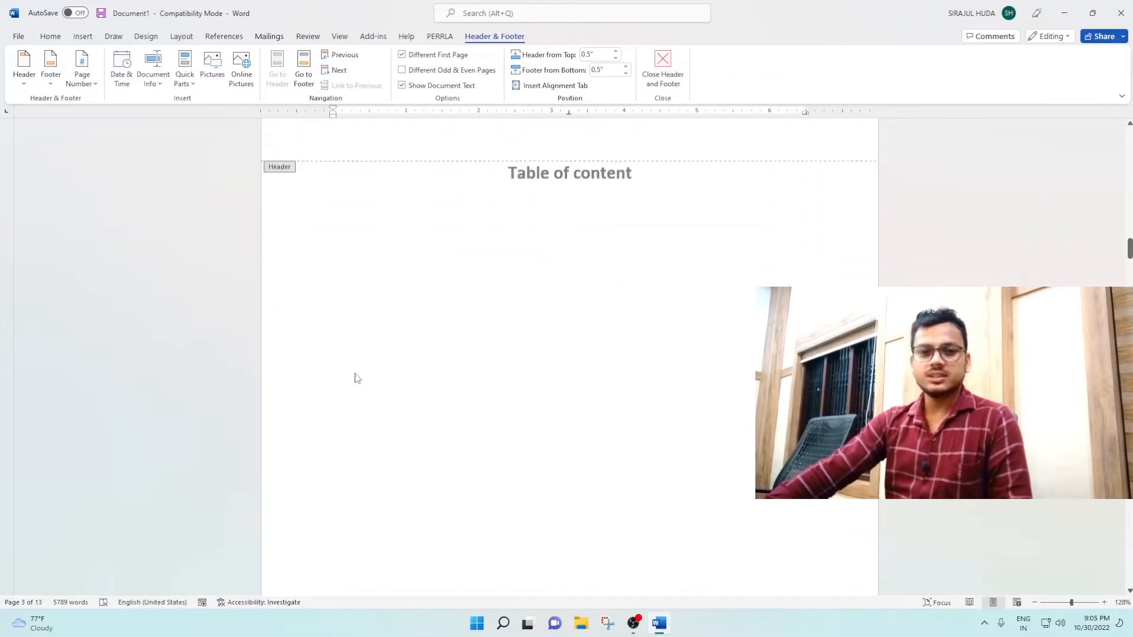
scroll(357, 378, "down", 15)
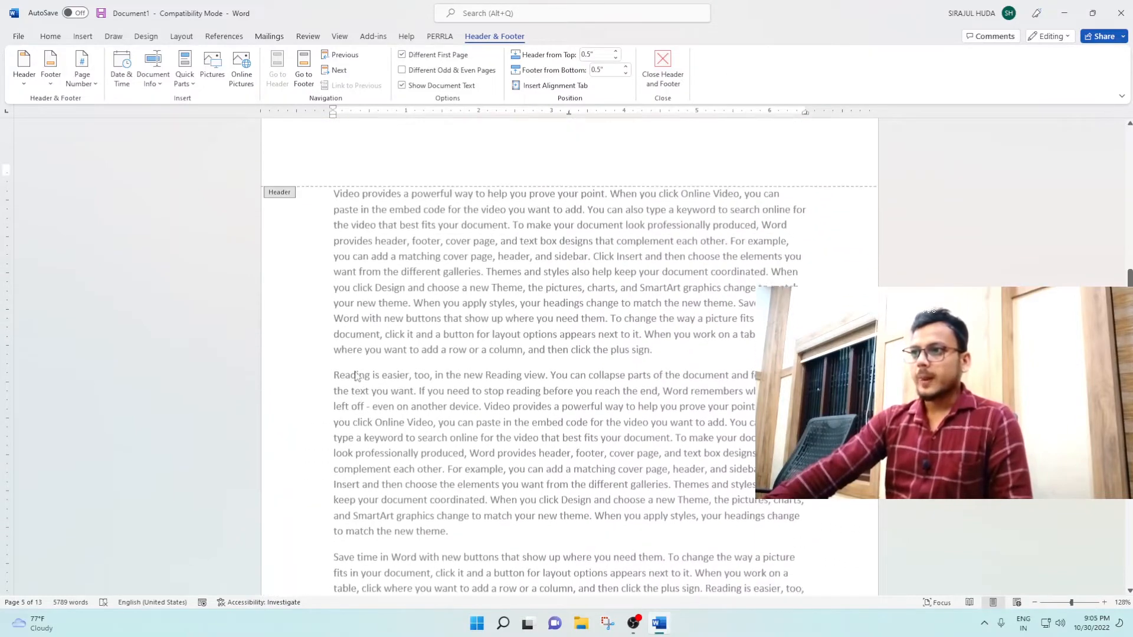
Step: Leave header editing and insert a Next Page section break before the first body paragraph, "Video provides a powerful way"
double_click(357, 378)
left_click(163, 55)
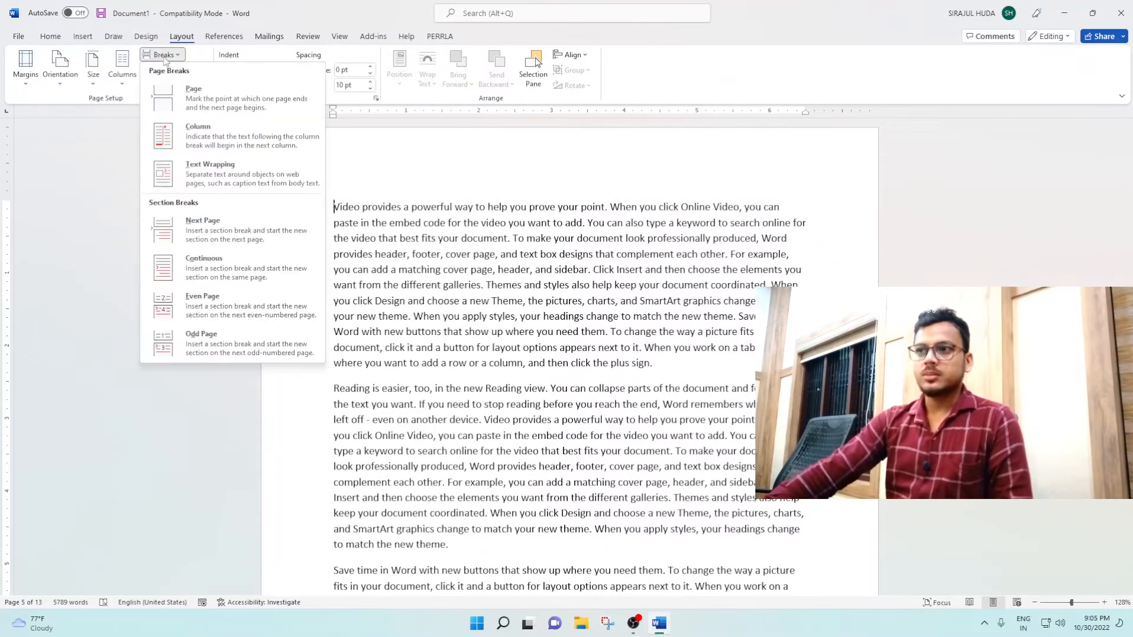
left_click(217, 234)
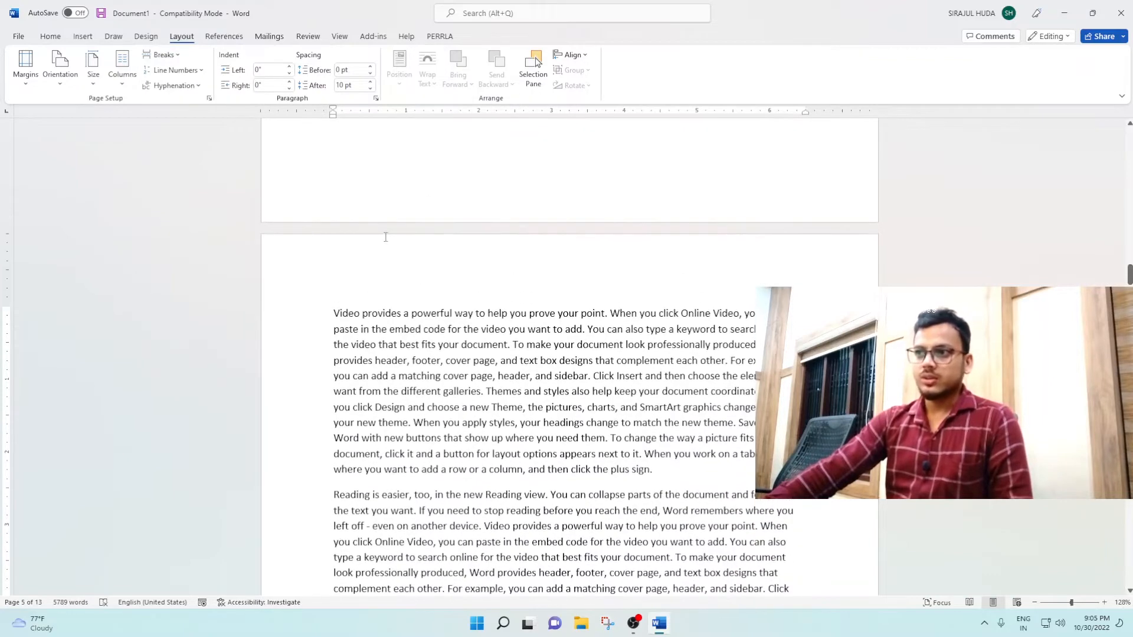
Step: Open the first-page header of section 2 and turn off Link to Previous so it is independent of section 1
double_click(385, 263)
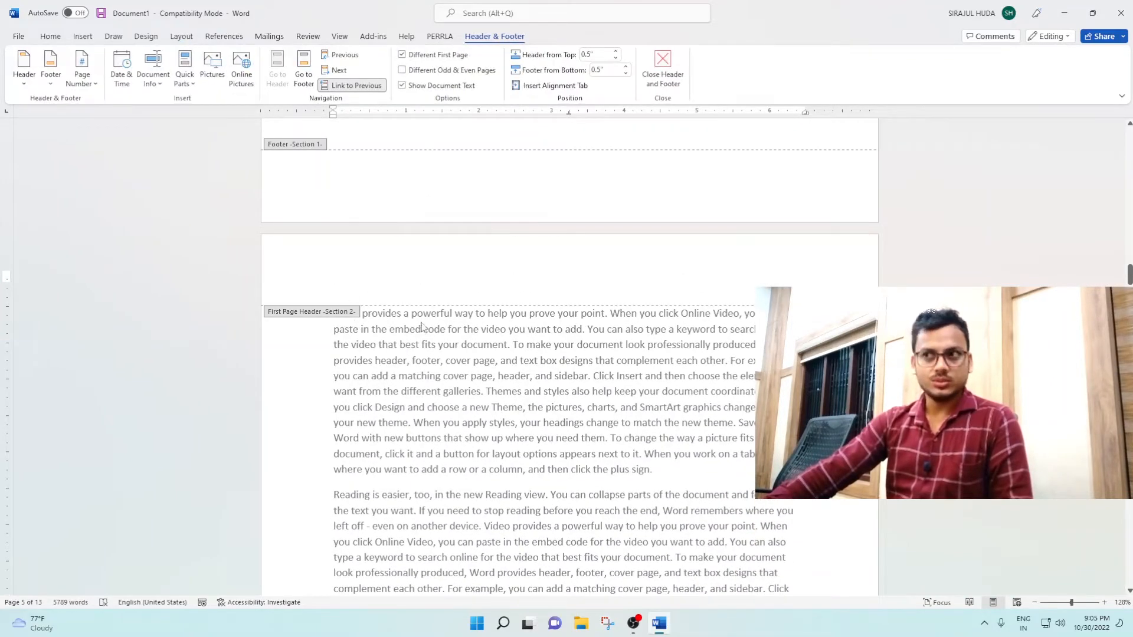
scroll(421, 325, "up", 20)
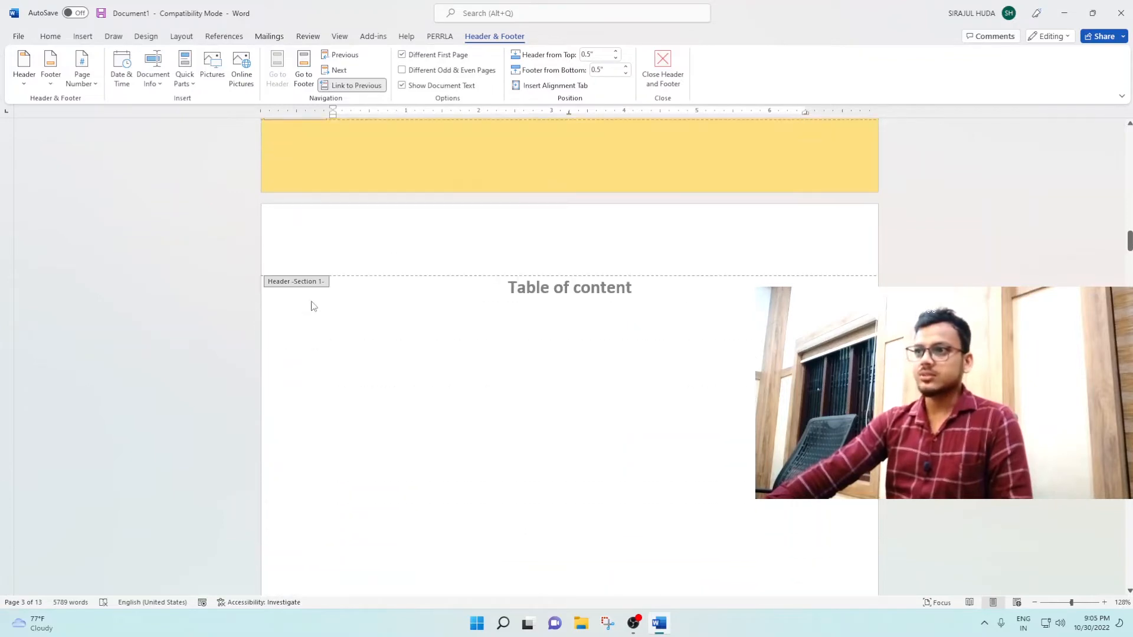
scroll(333, 307, "down", 20)
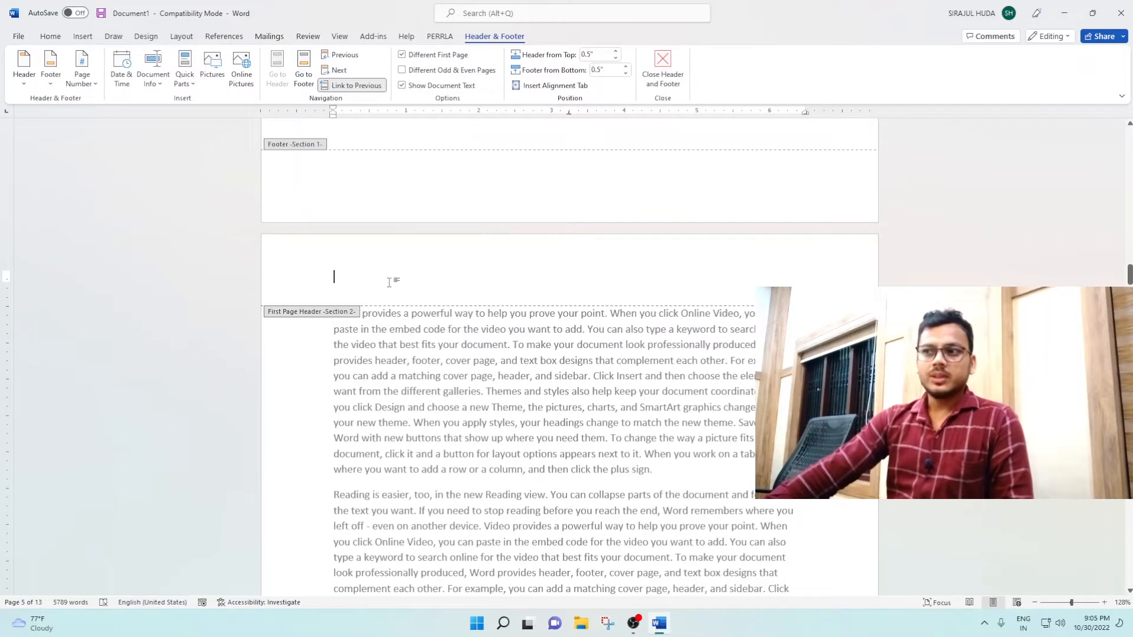
left_click(362, 90)
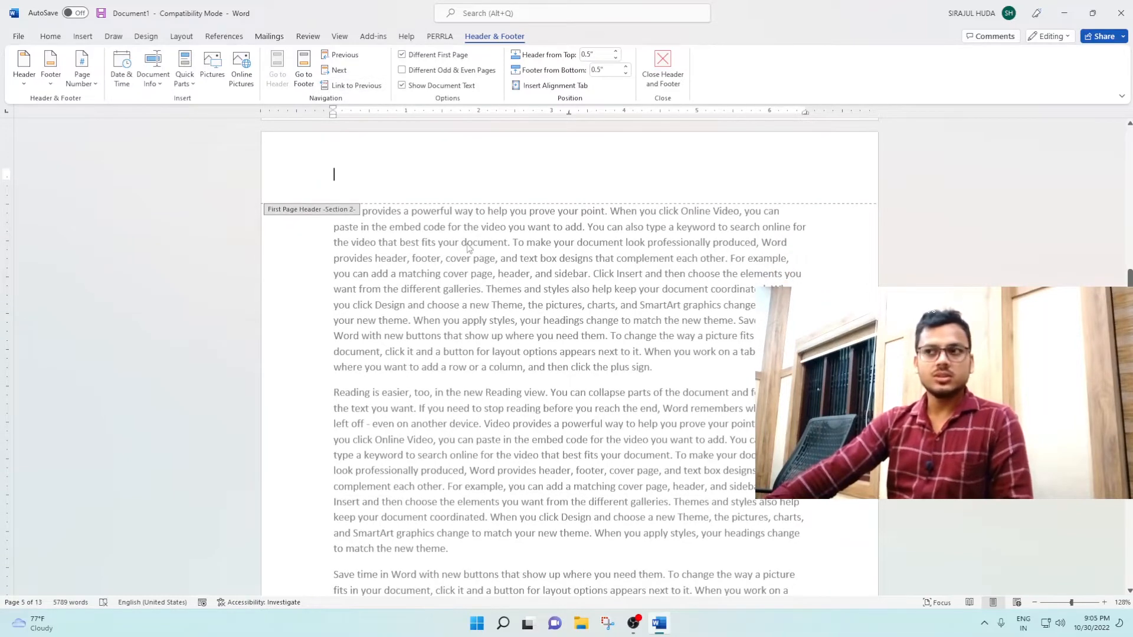
Step: Insert a Plain Number 3 page number at the top of section 2's first page and check the neighbouring pages
left_click(90, 86)
mouse_move(106, 101)
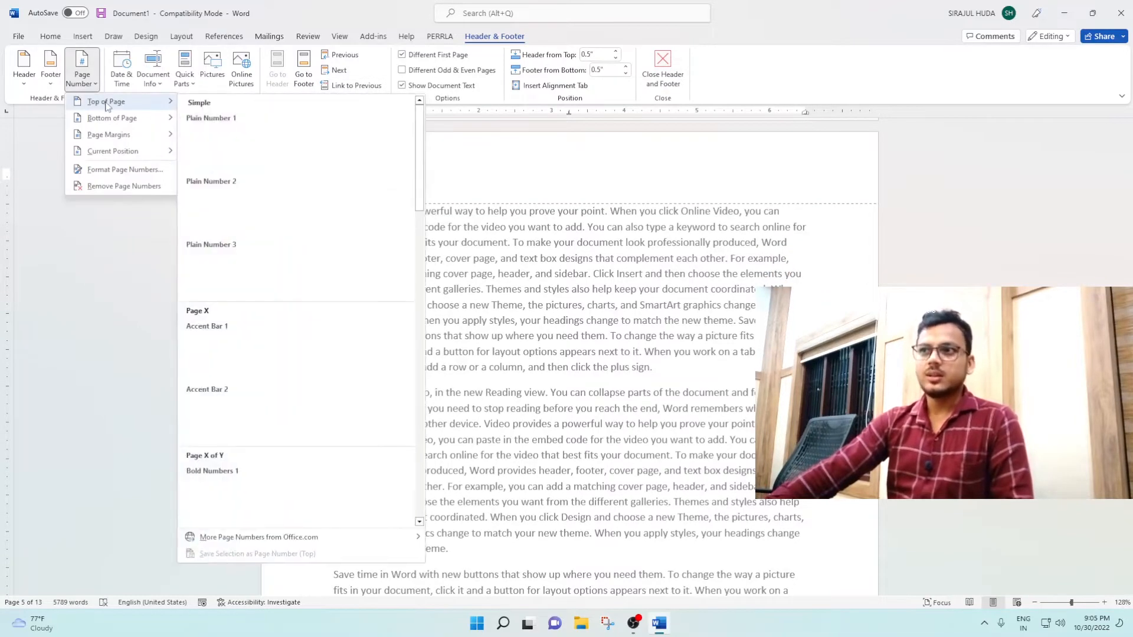
left_click(341, 282)
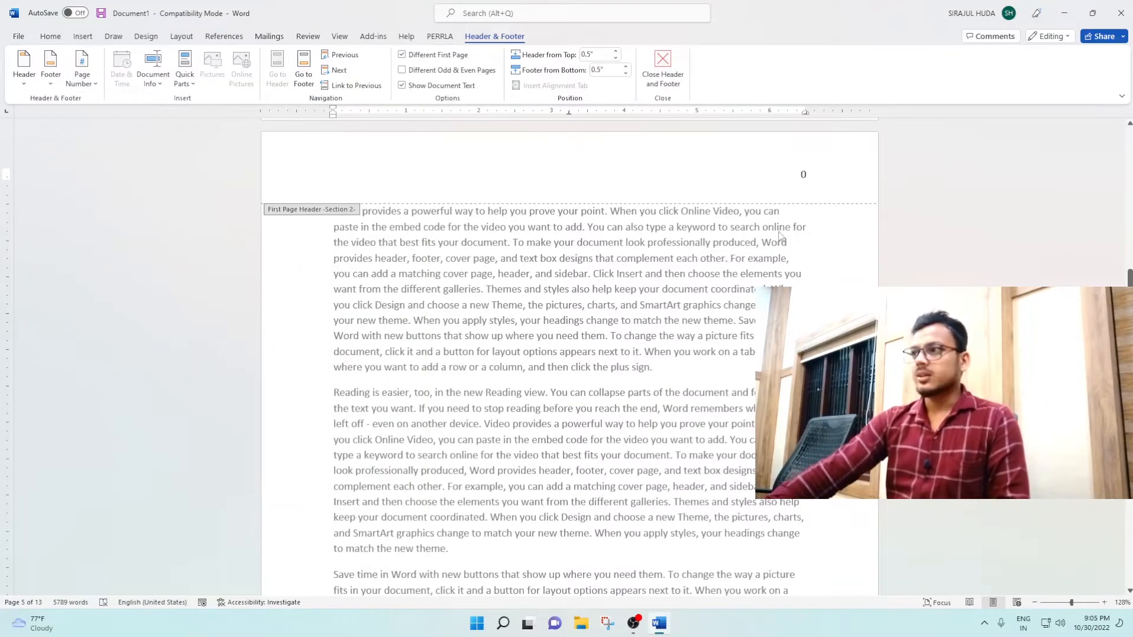
scroll(806, 188, "up", 4)
scroll(569, 354, "up", 15)
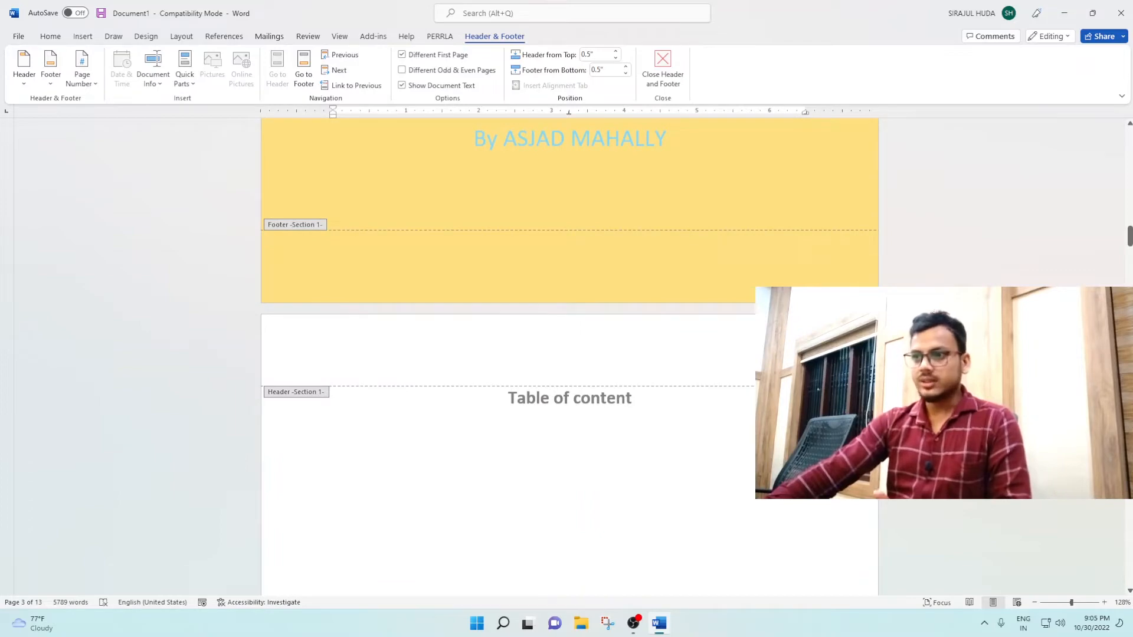
scroll(569, 354, "down", 15)
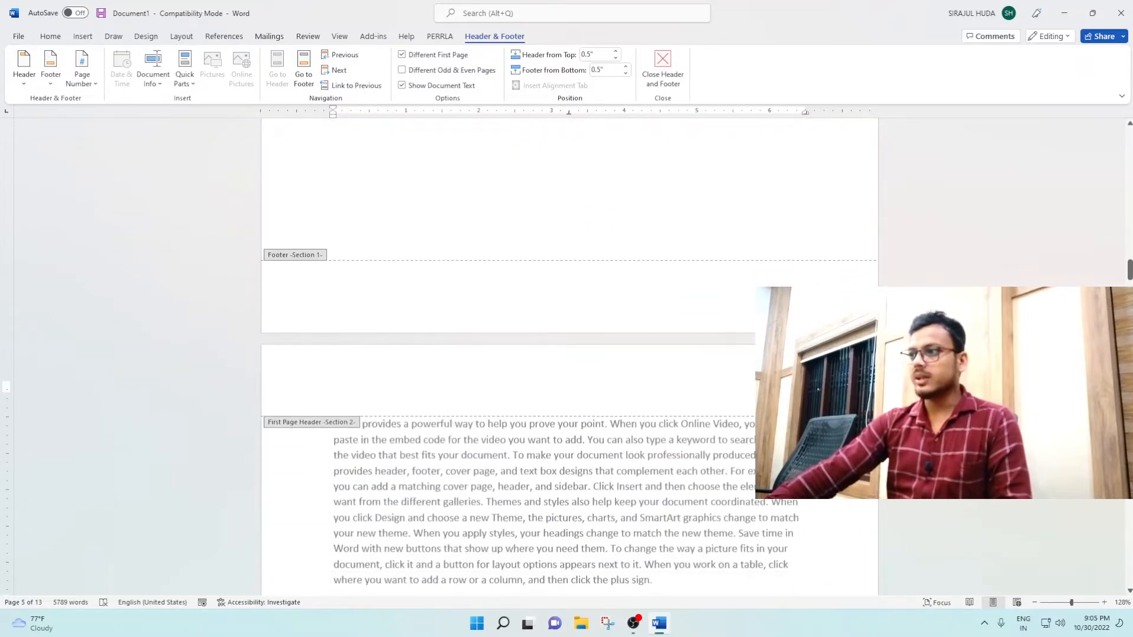
scroll(692, 362, "down", 10)
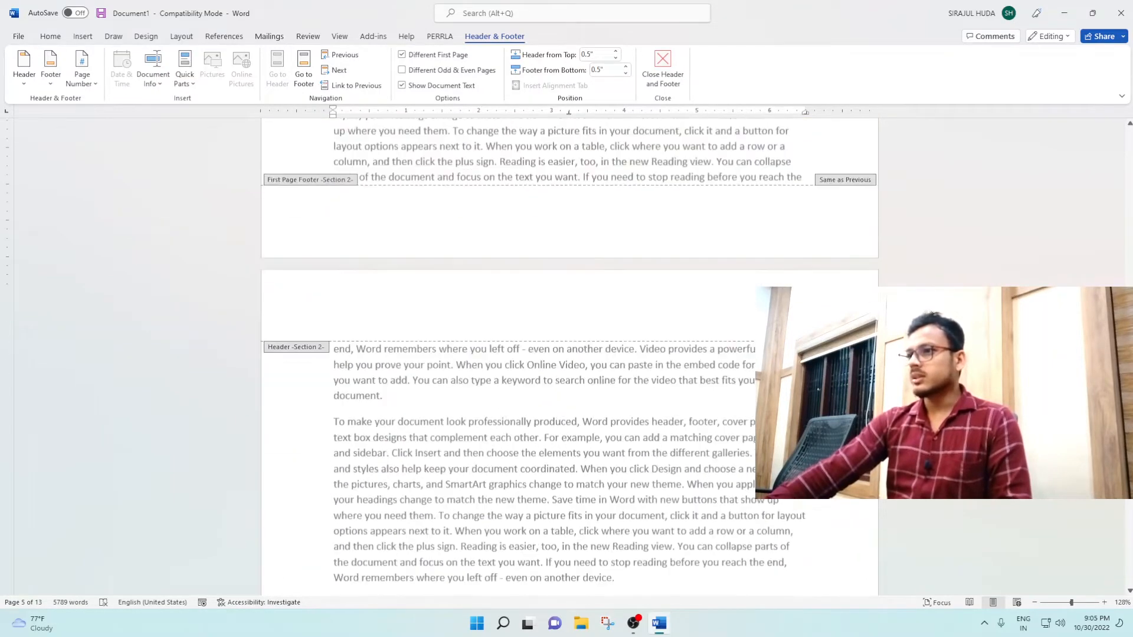
scroll(520, 369, "up", 10)
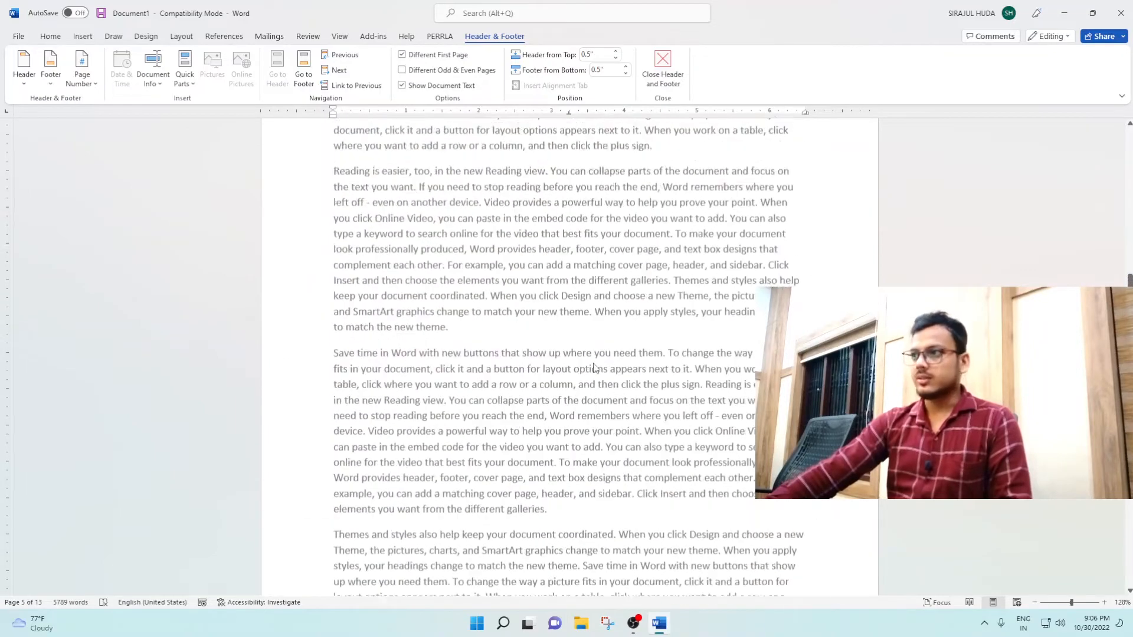
Step: Set section 2's page numbering to start at 1
left_click(82, 74)
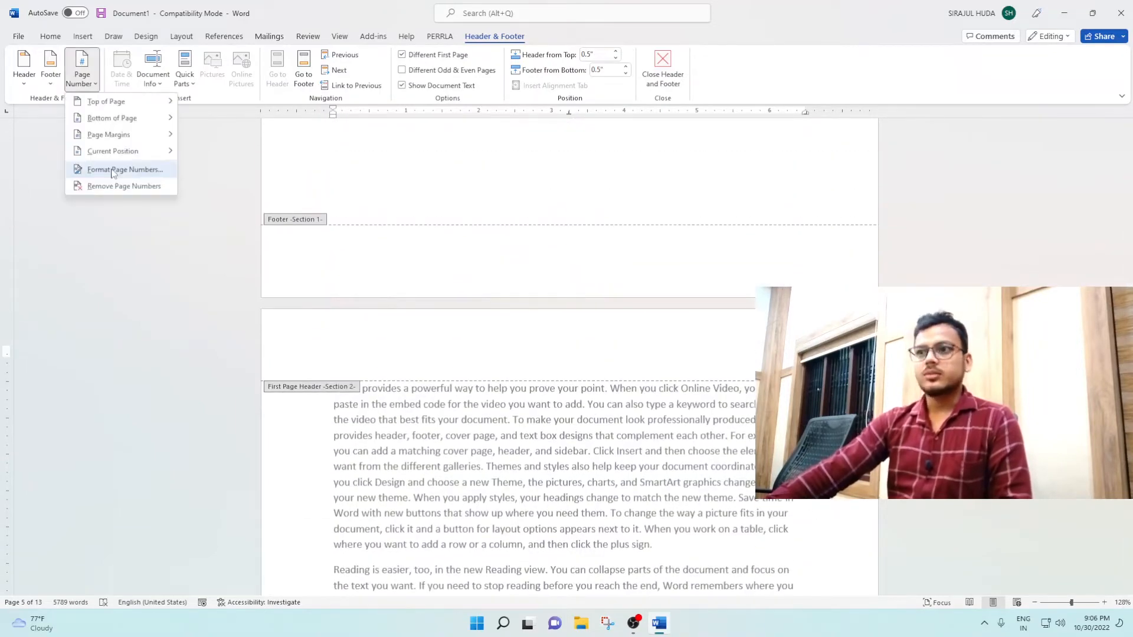
left_click(109, 170)
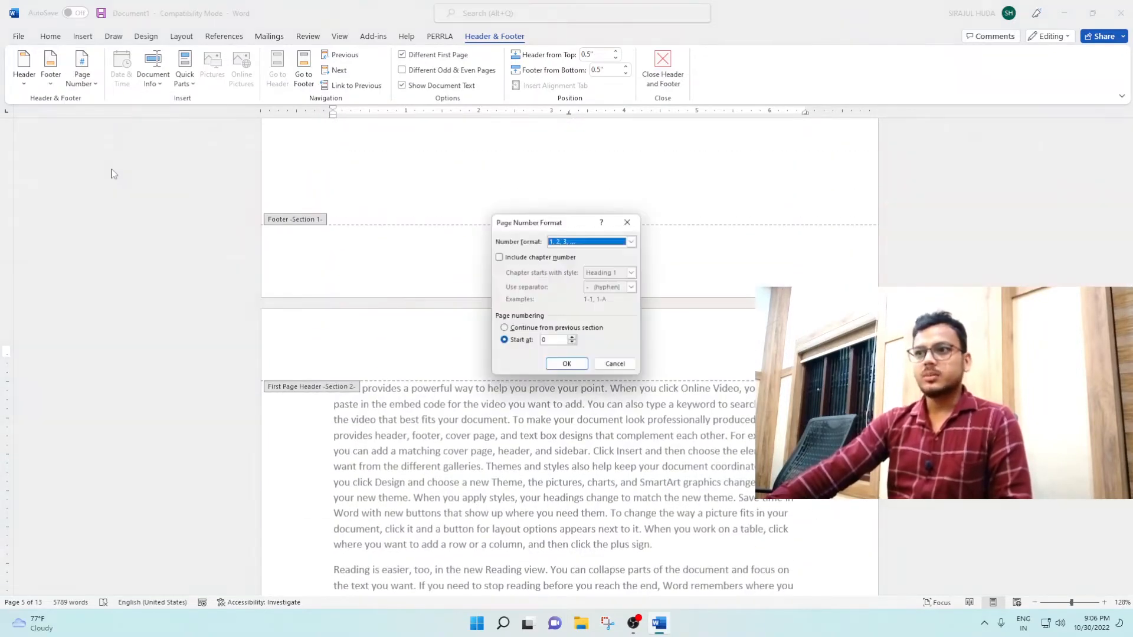
left_click(548, 343)
key("BackSpace")
type("1")
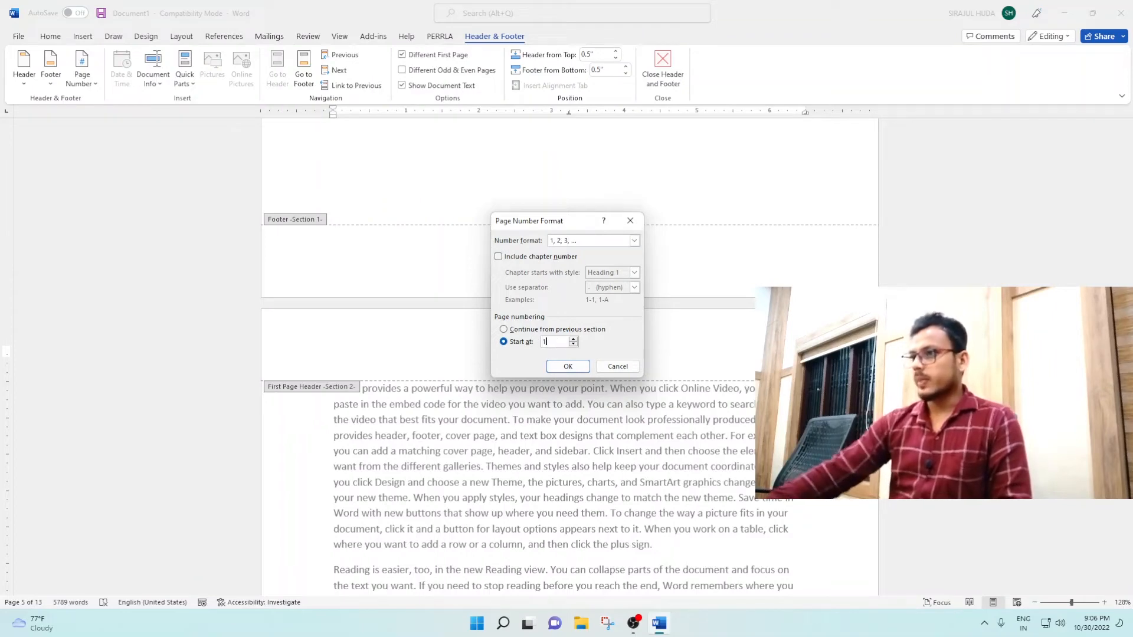
left_click(572, 367)
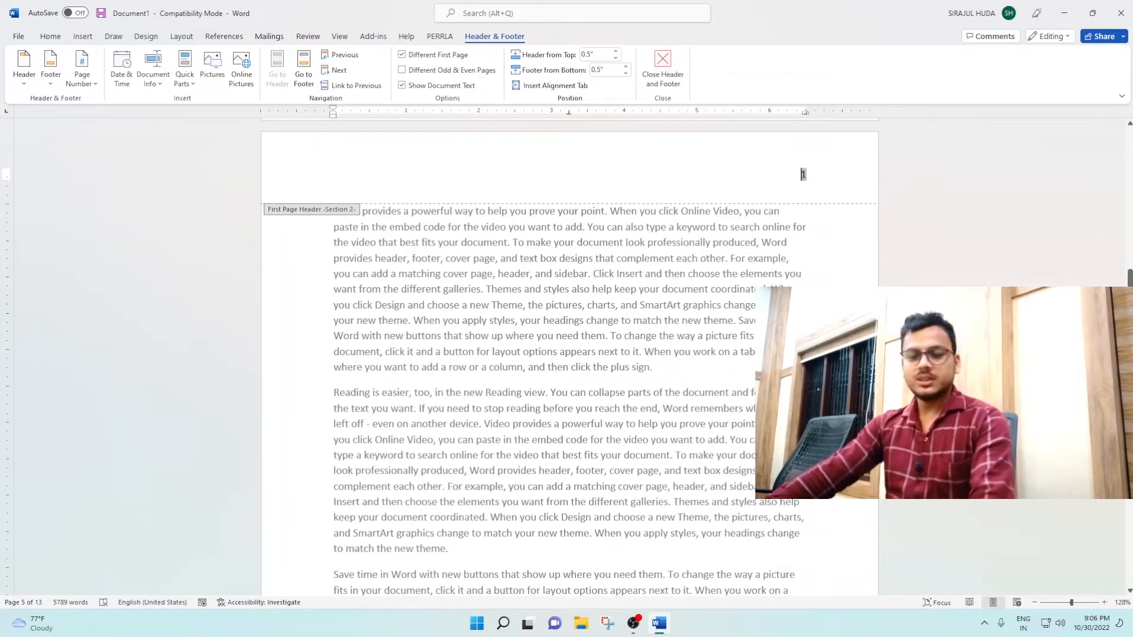
Step: Try starting the page numbering at 2 from the second body page's header, and reset the start value to 1
scroll(813, 285, "down", 5)
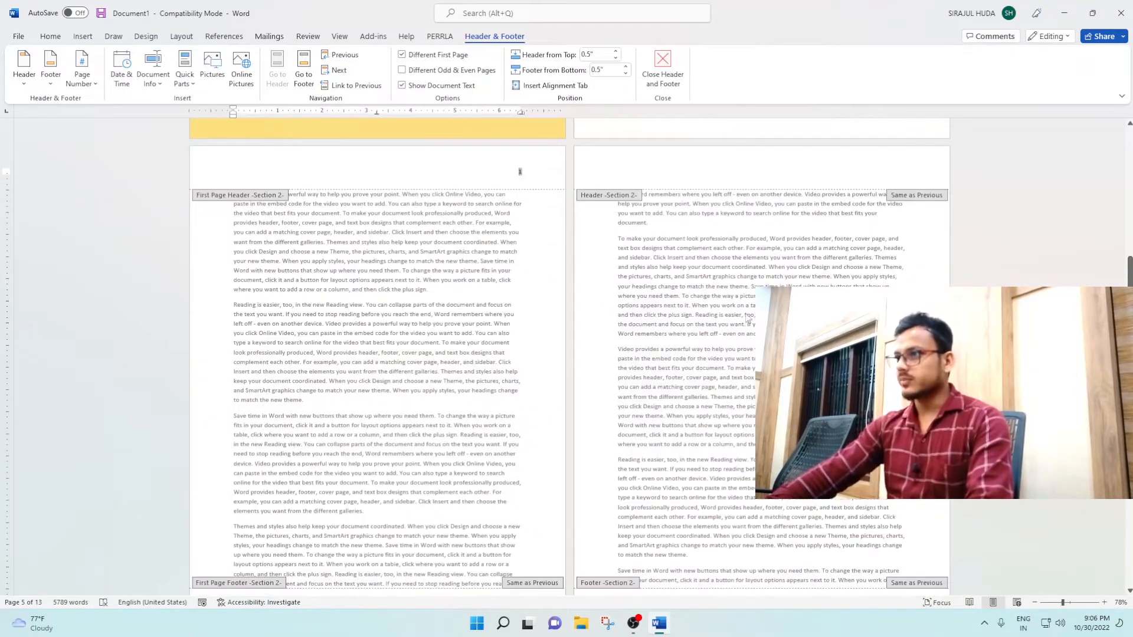
left_click(889, 171)
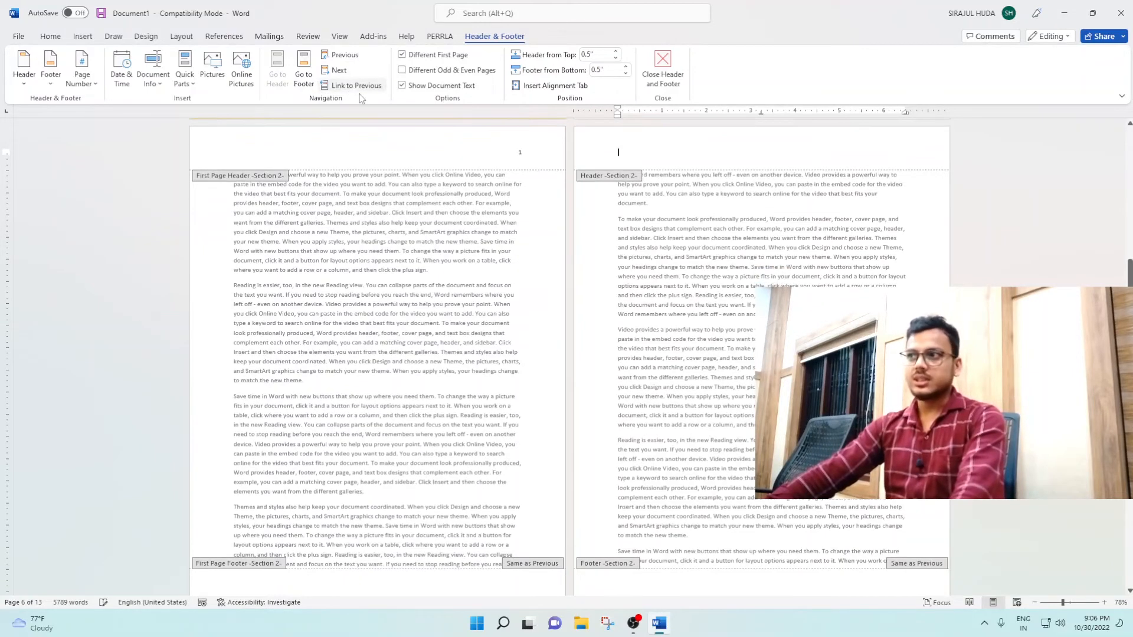
left_click(82, 81)
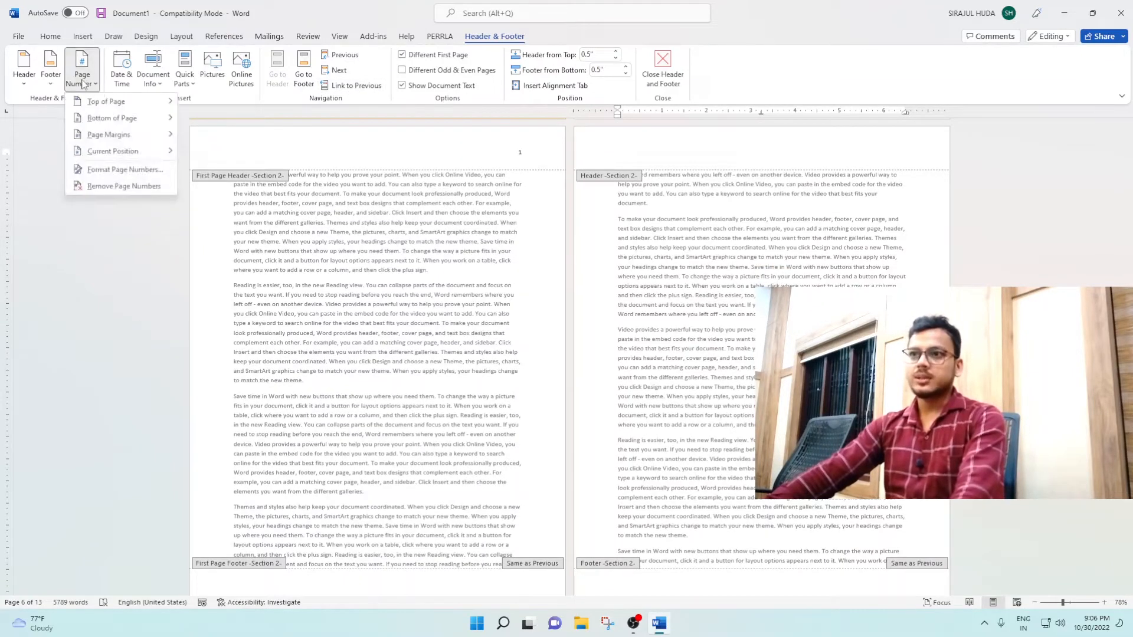
left_click(104, 169)
double_click(546, 345)
type("2")
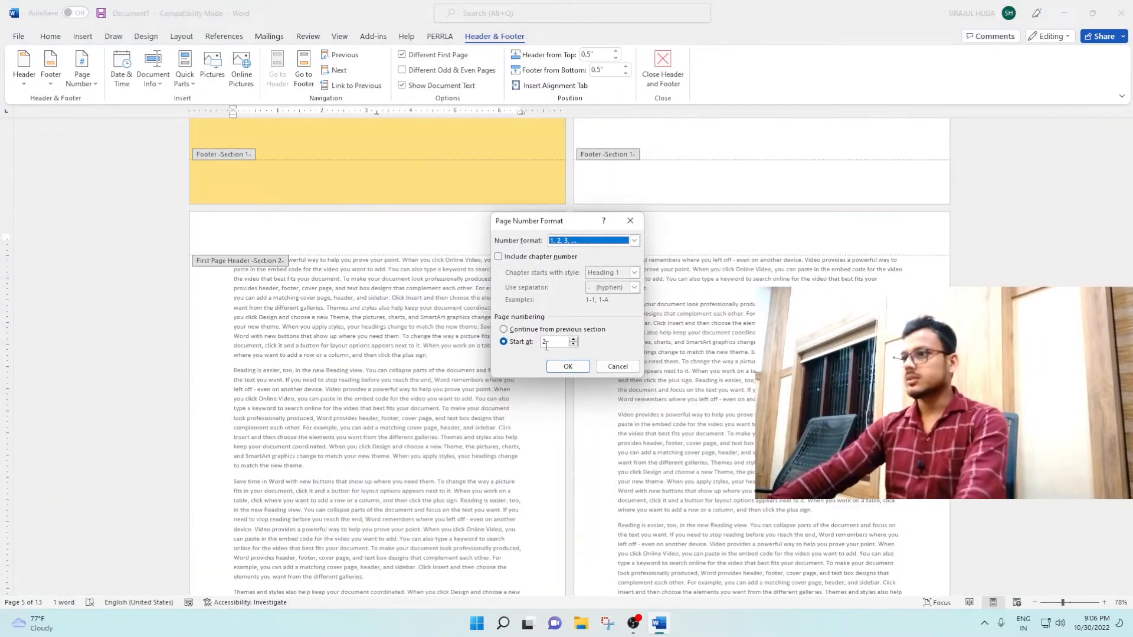
left_click(568, 366)
Step: Insert a Plain Number 3 page number at the top of the second body page, in the regular section 2 header
scroll(651, 372, "up", 3)
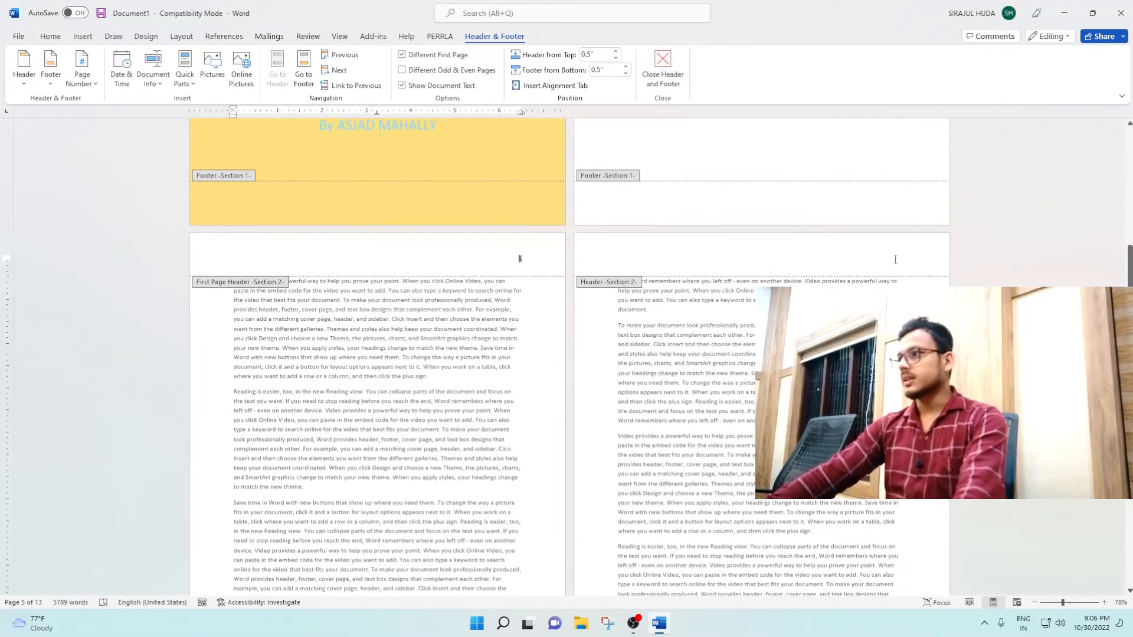
left_click(895, 260)
left_click(82, 76)
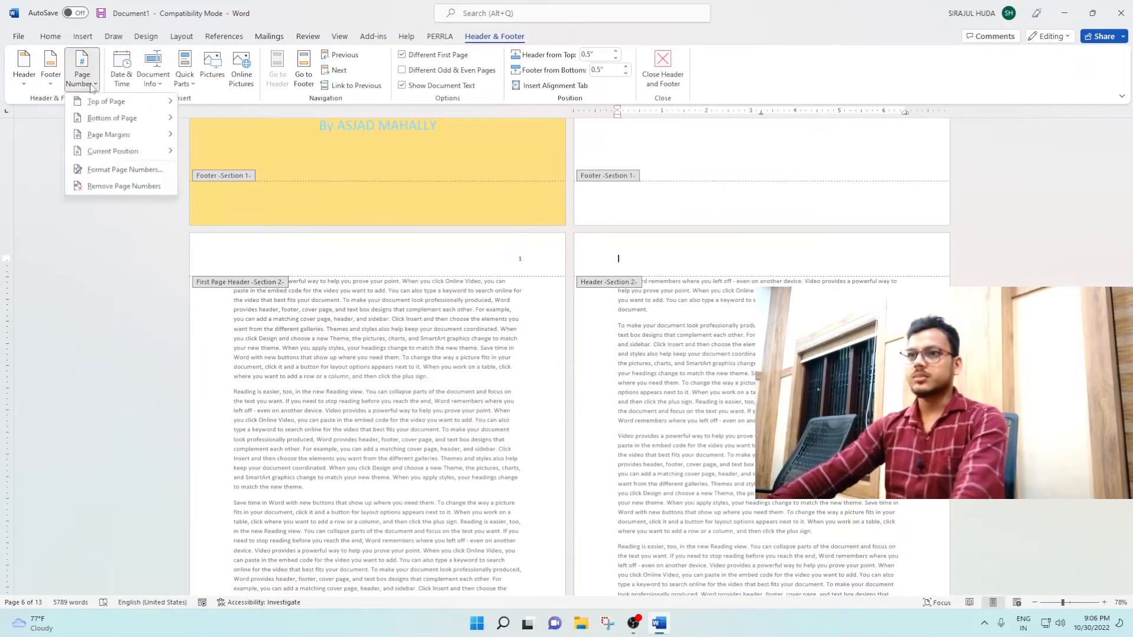
mouse_move(106, 101)
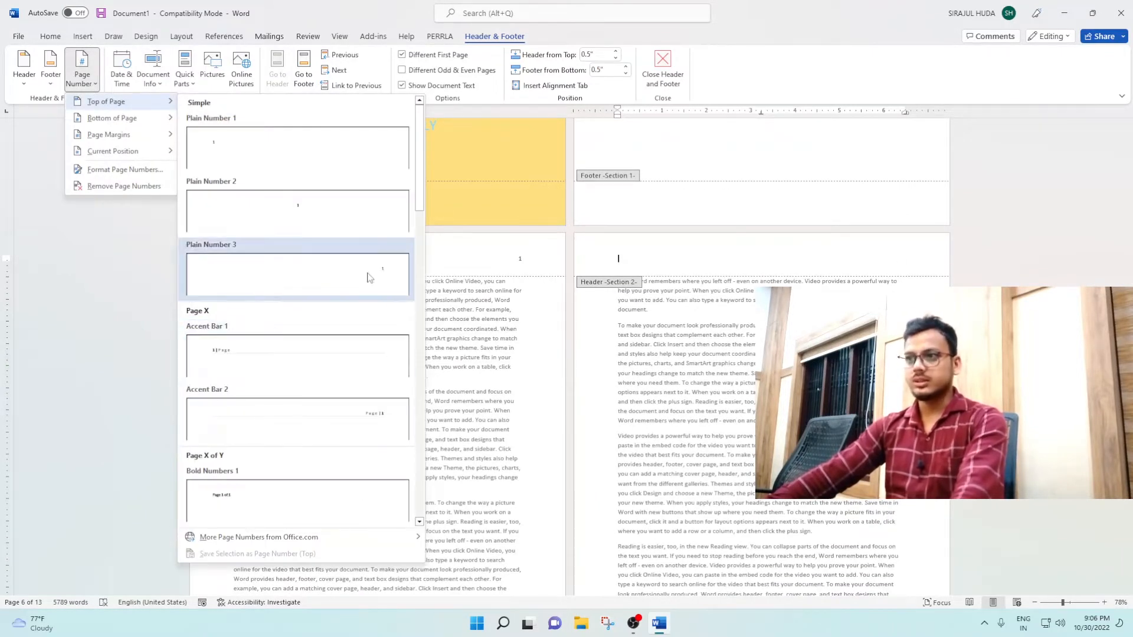
left_click(369, 276)
Step: Examine the headers of all pages to check where page numbers appear in section 1 and section 2
scroll(586, 361, "up", 10)
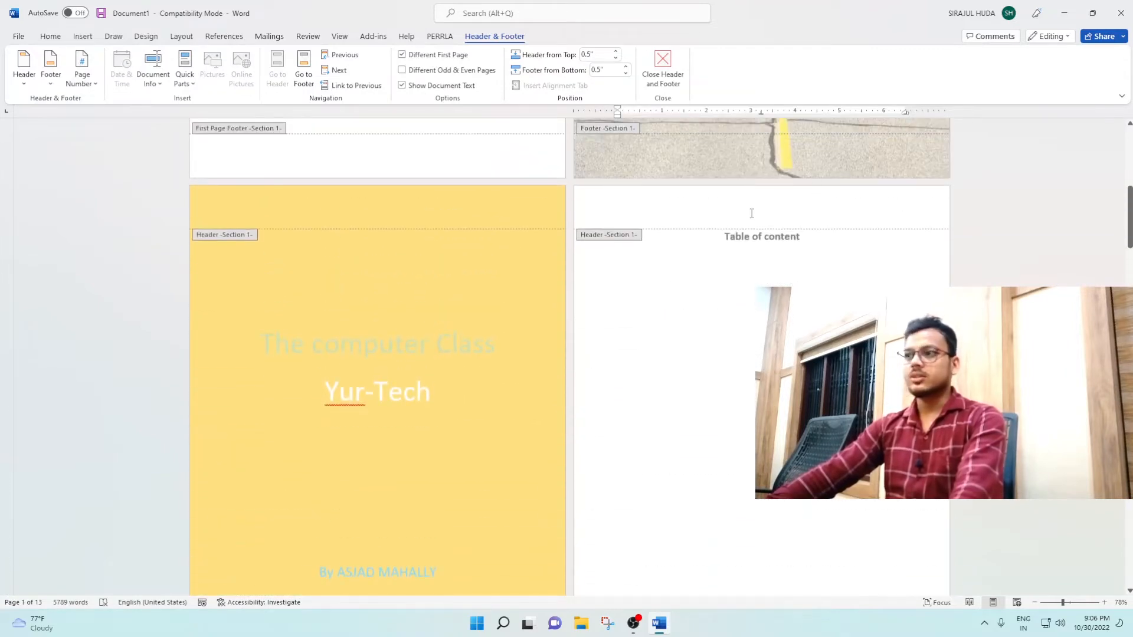
scroll(753, 218, "down", 5)
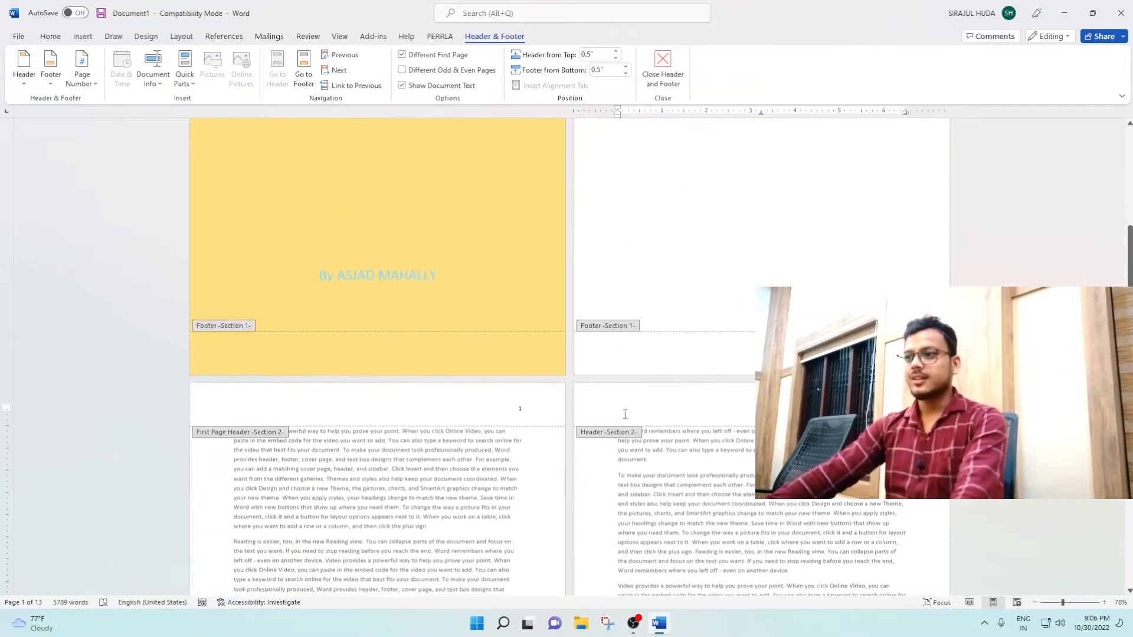
scroll(551, 505, "down", 10)
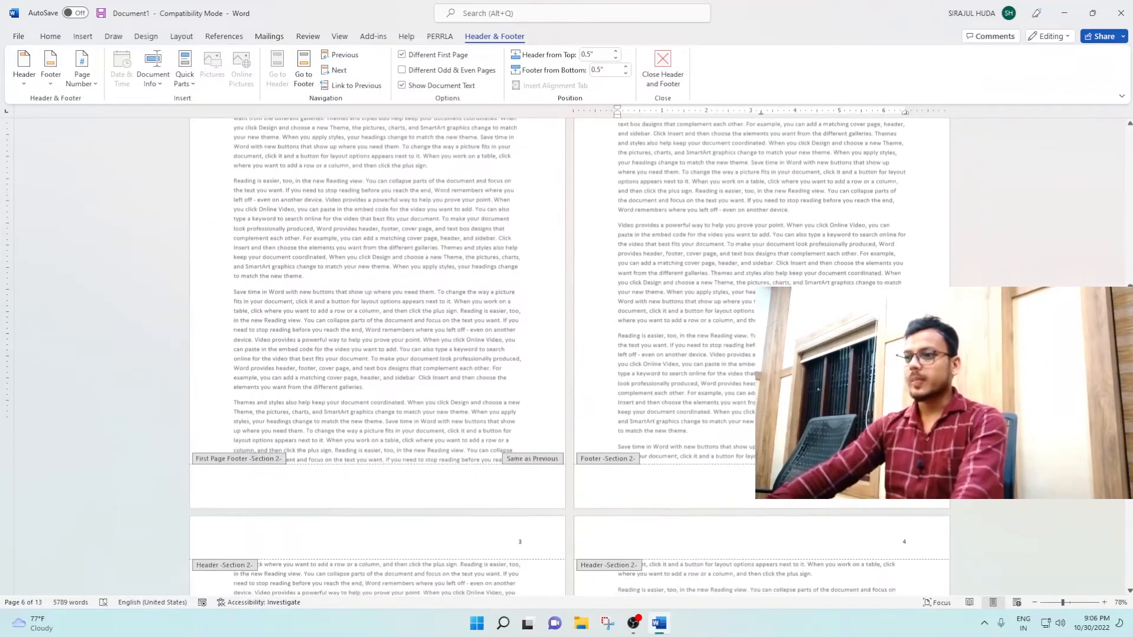
scroll(565, 496, "down", 10)
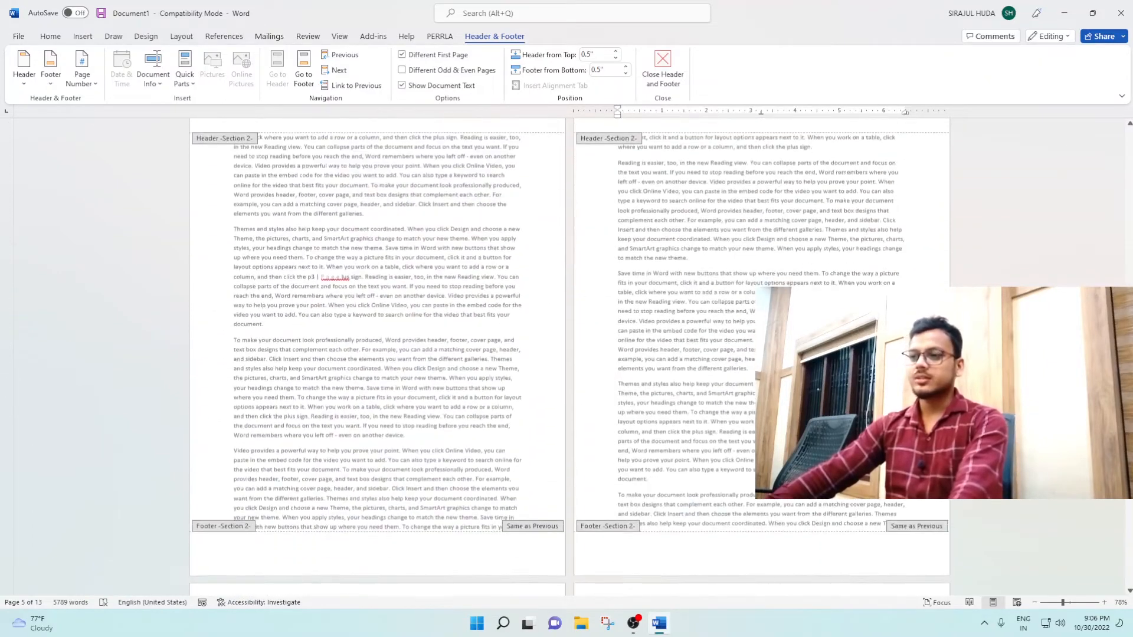
scroll(686, 422, "down", 8)
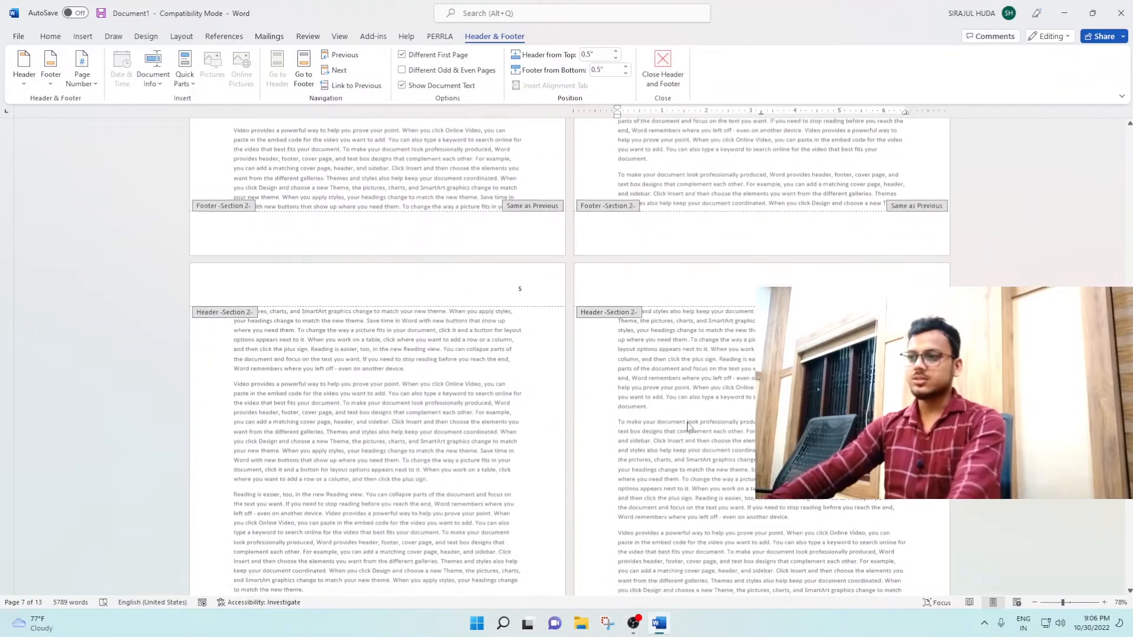
scroll(687, 424, "down", 6, "ctrl")
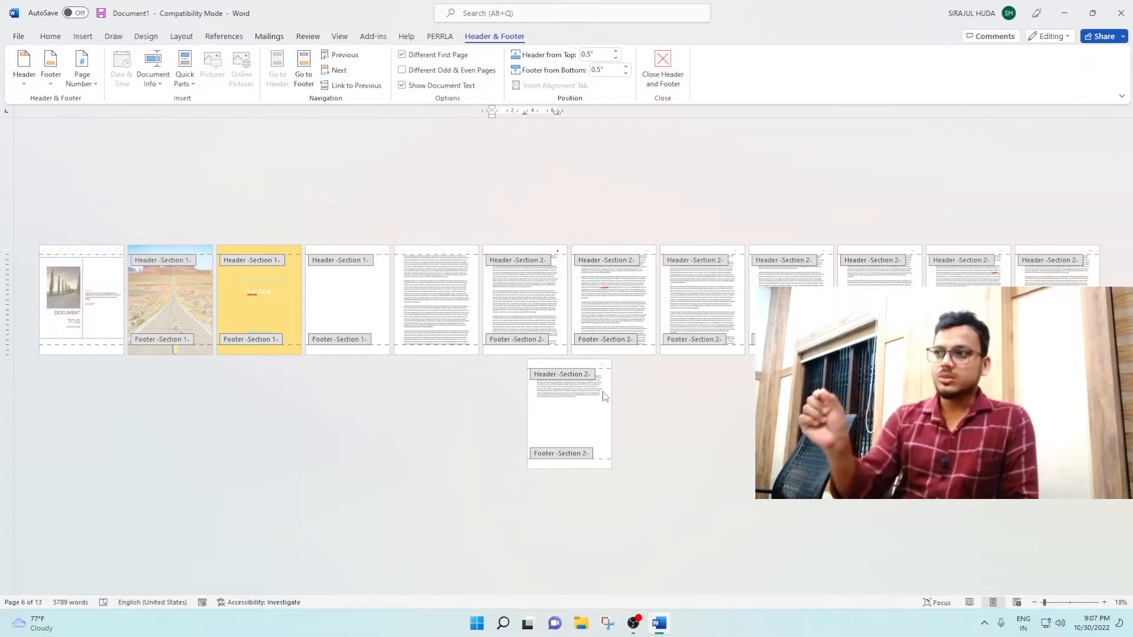
Step: Leave header editing and check the page numbering across the body pages
left_click(663, 73)
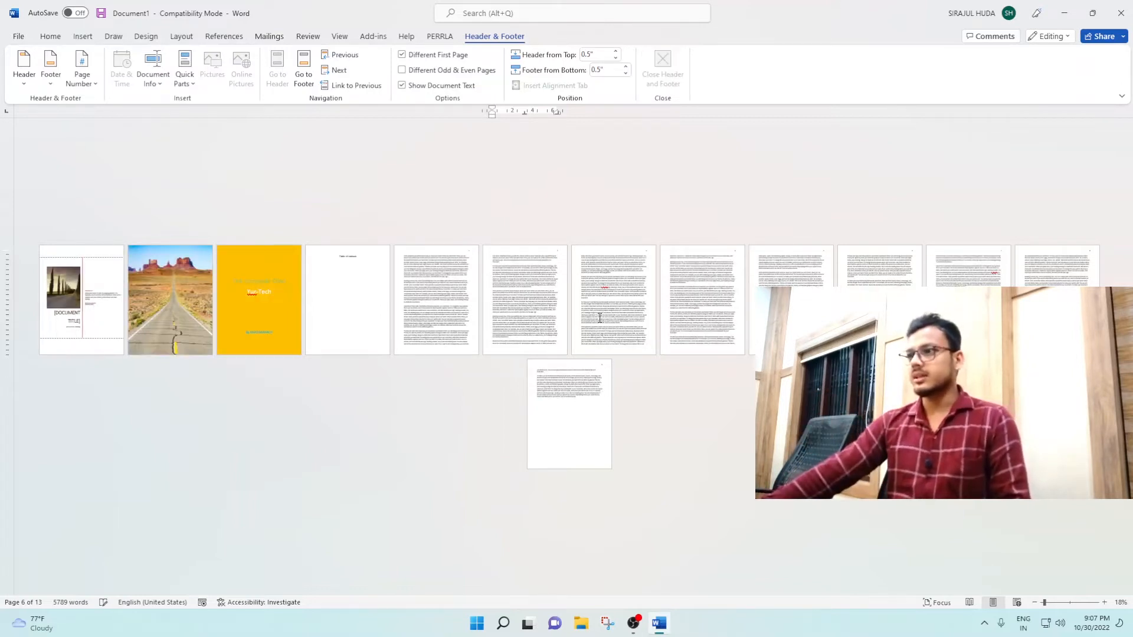
scroll(586, 319, "up", 8)
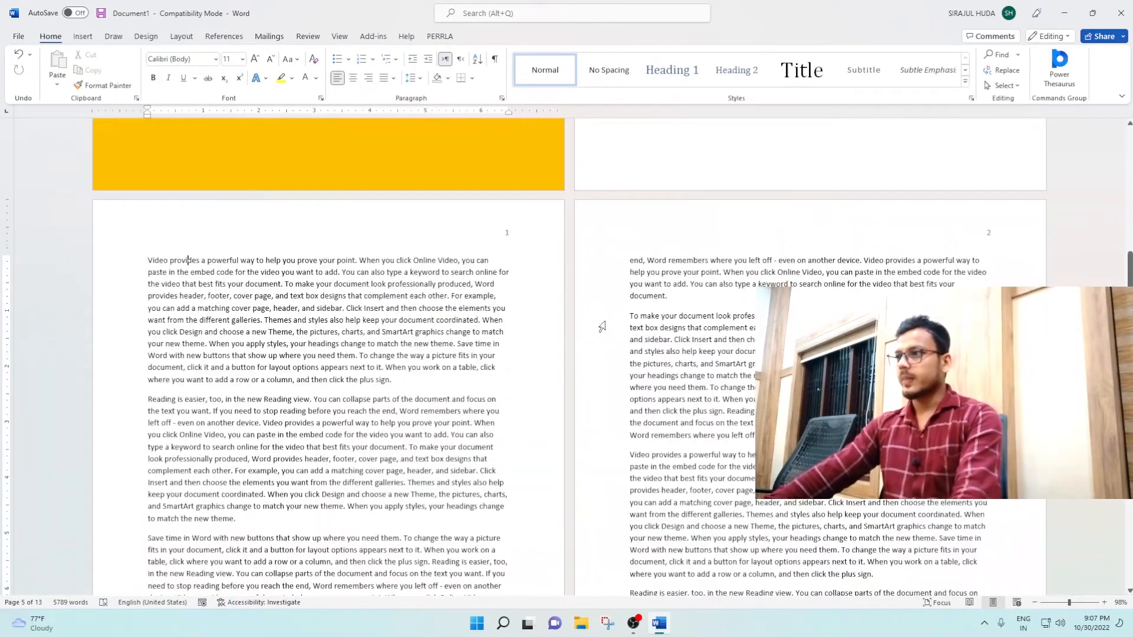
scroll(602, 326, "down", 20)
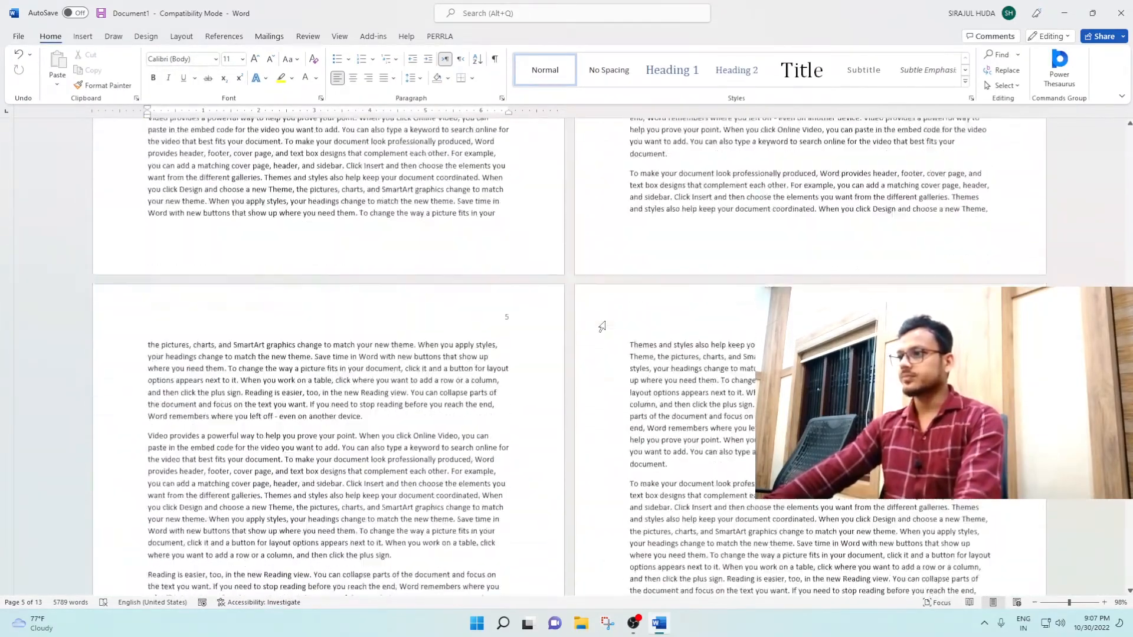
scroll(602, 327, "down", 3)
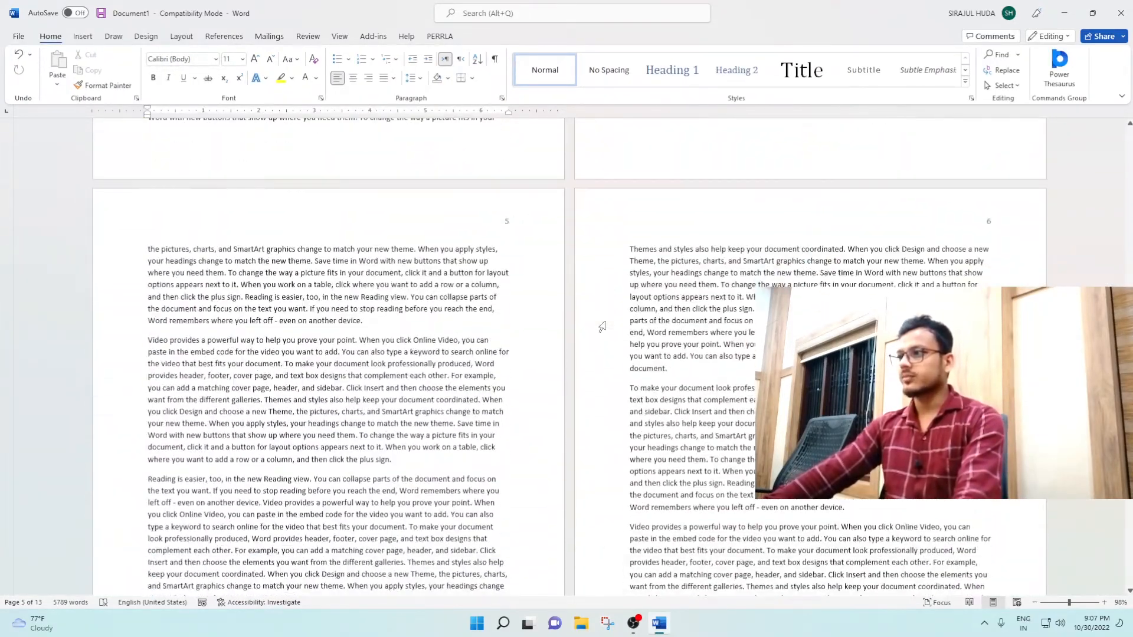
Step: Insert a Next Page section break before "Themes and styles also help" at the start of the sixth body page
left_click(630, 252)
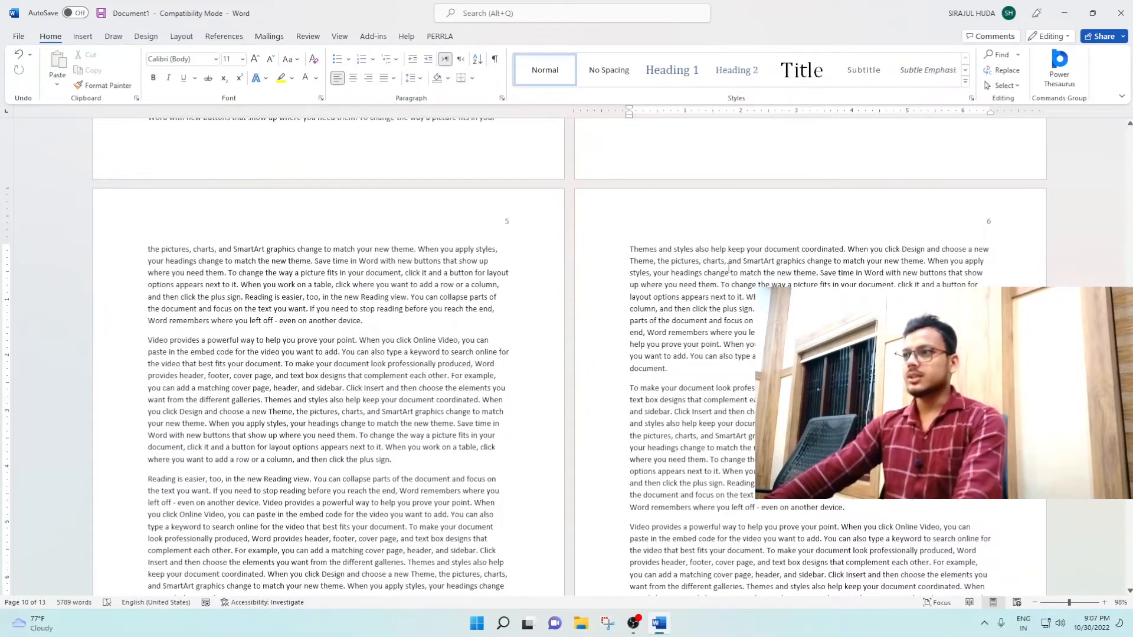
left_click(181, 38)
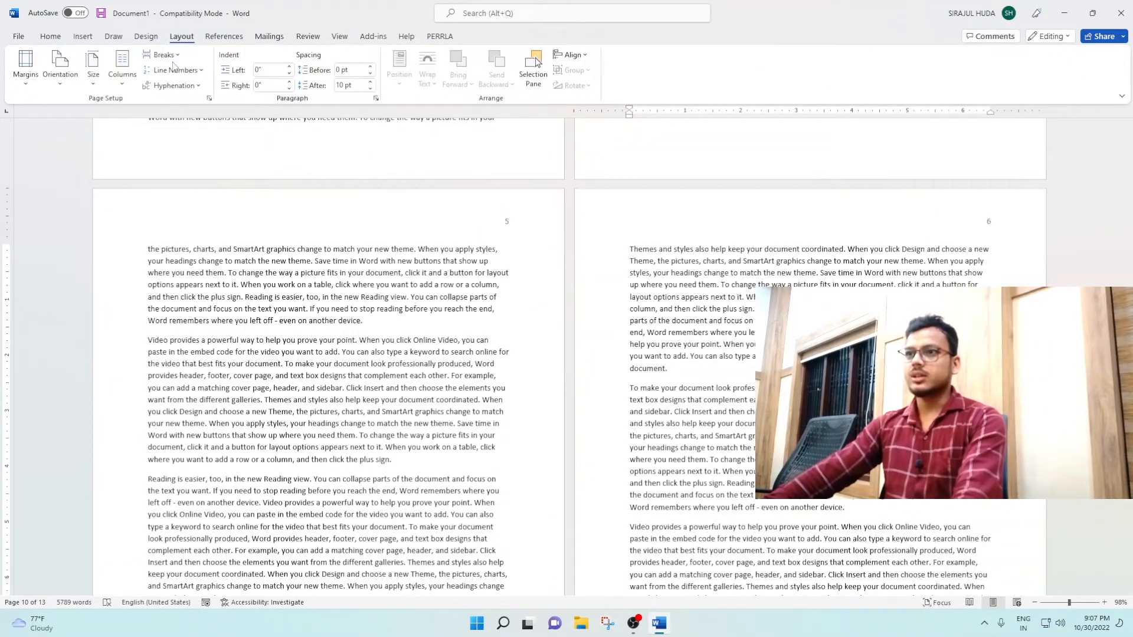
left_click(175, 56)
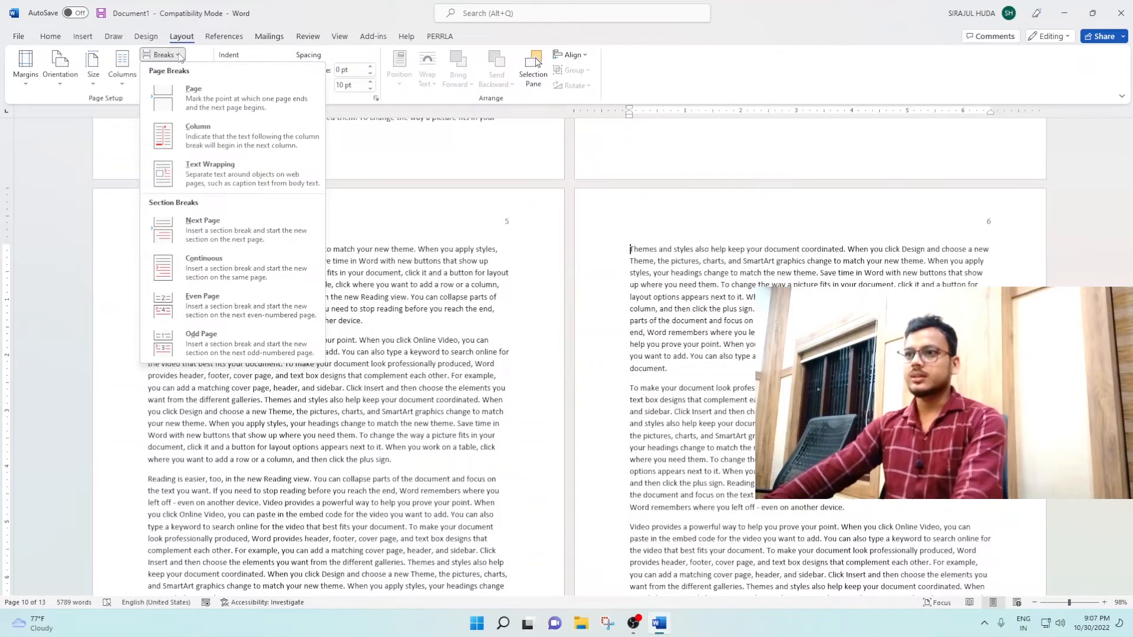
left_click(215, 238)
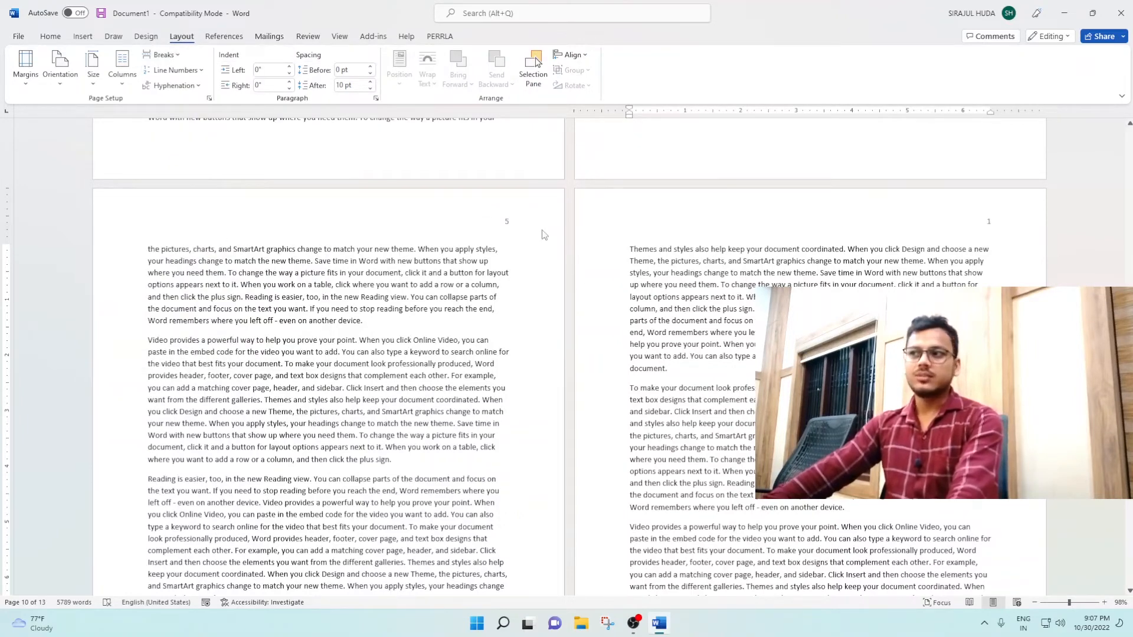
Step: Set section 3's page numbering to start at 5 from its first page header
scroll(974, 232, "down", 4)
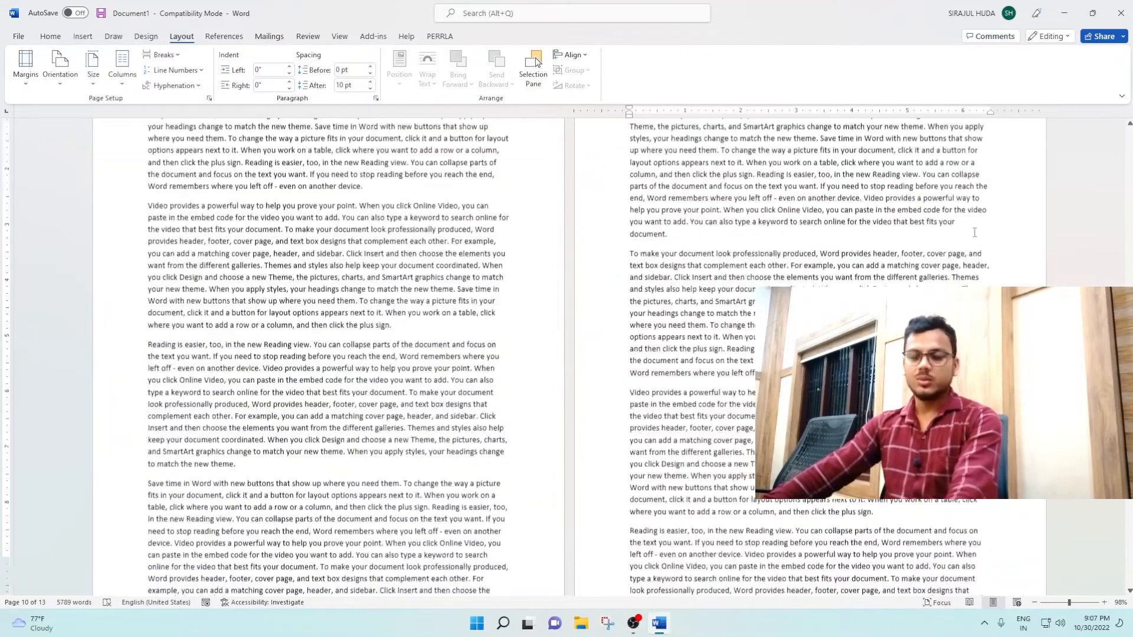
scroll(974, 232, "down", 5)
scroll(975, 231, "up", 7)
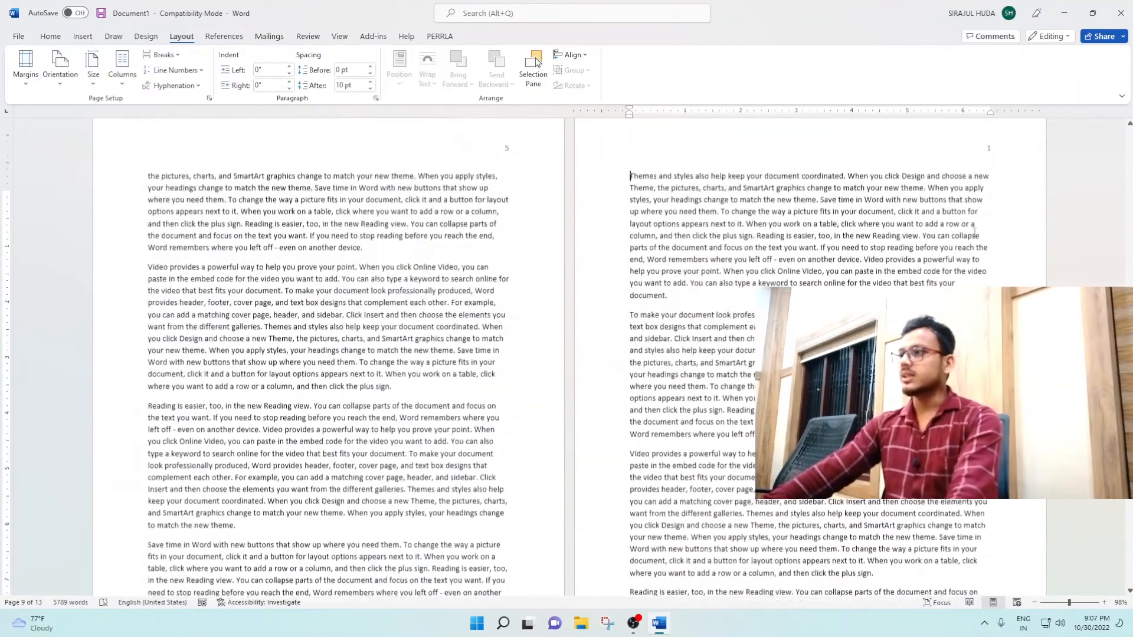
scroll(975, 232, "up", 4)
double_click(1016, 277)
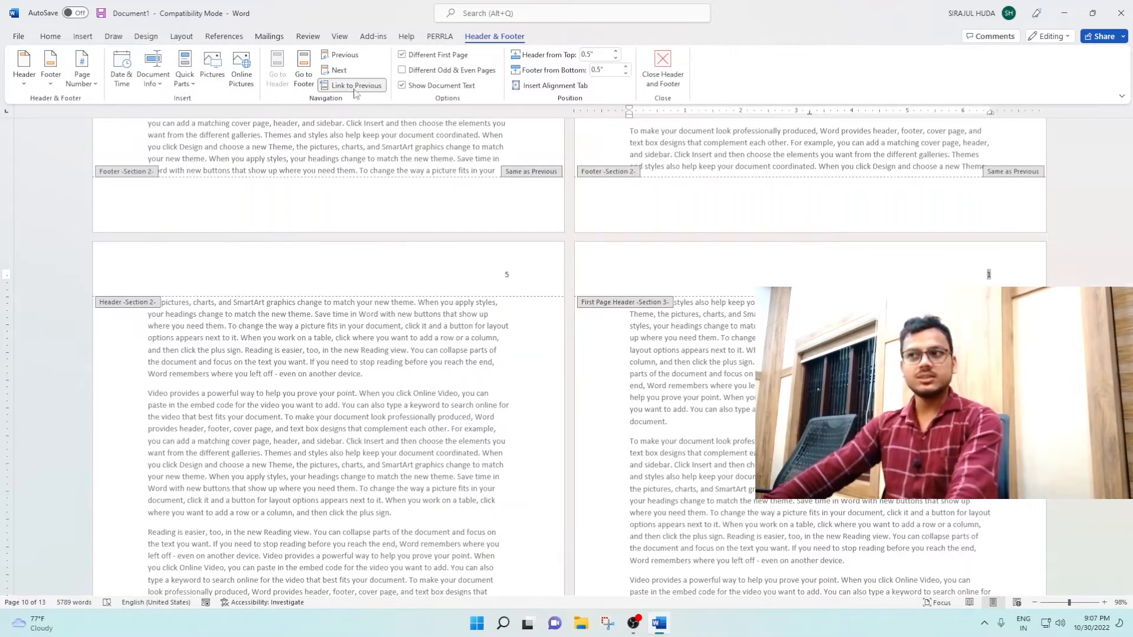
left_click(82, 78)
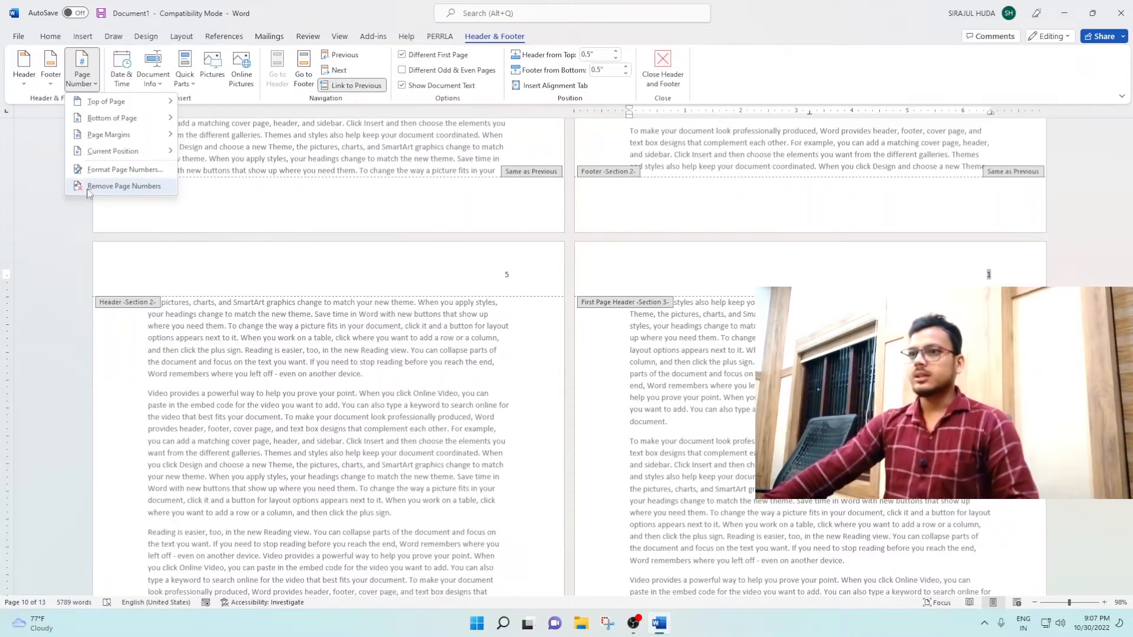
left_click(125, 170)
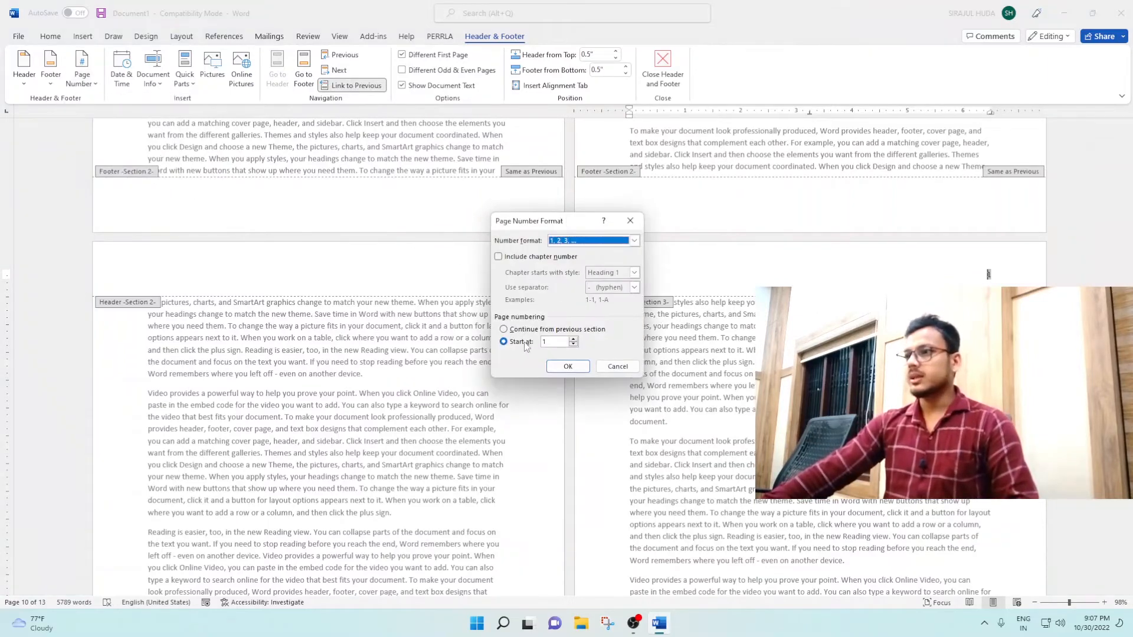
left_click(546, 341)
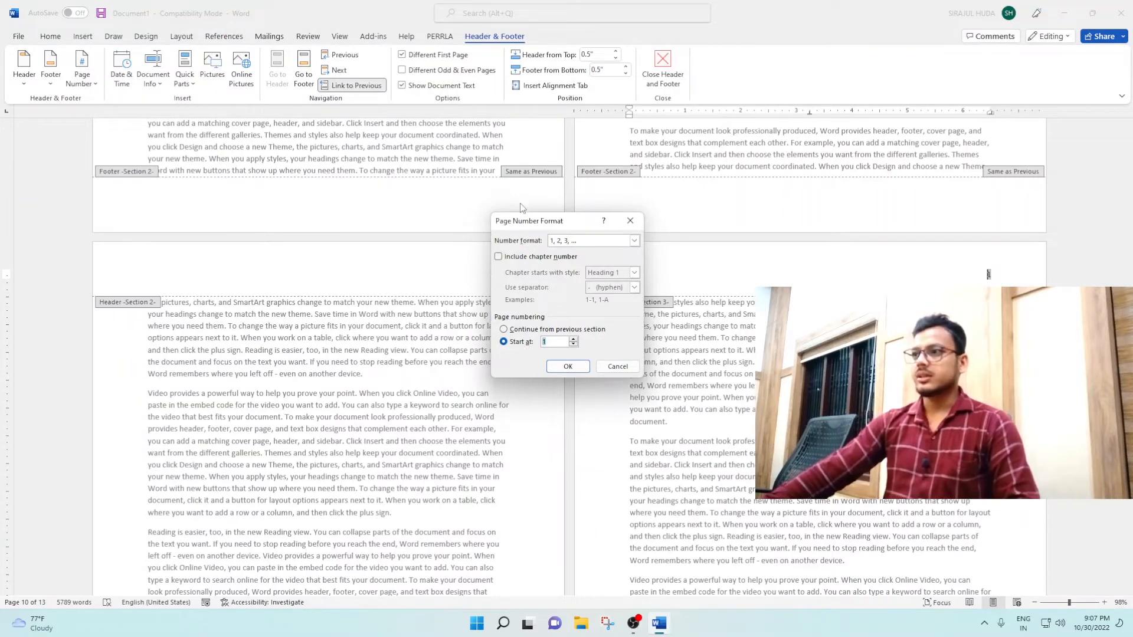
left_click_drag(524, 222, 646, 257)
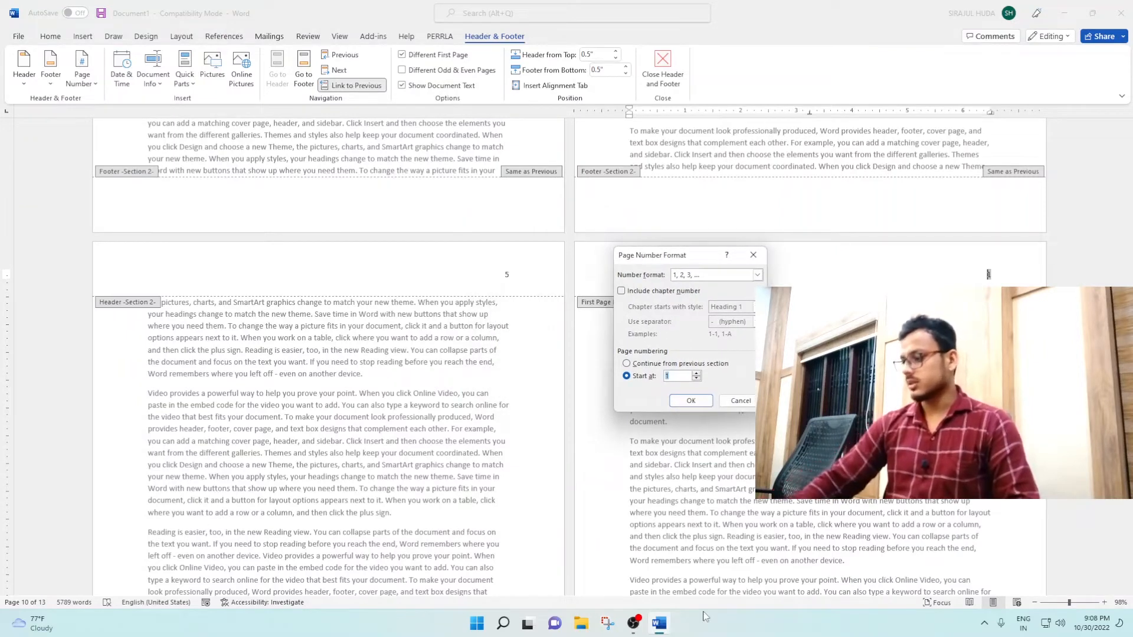
type("5")
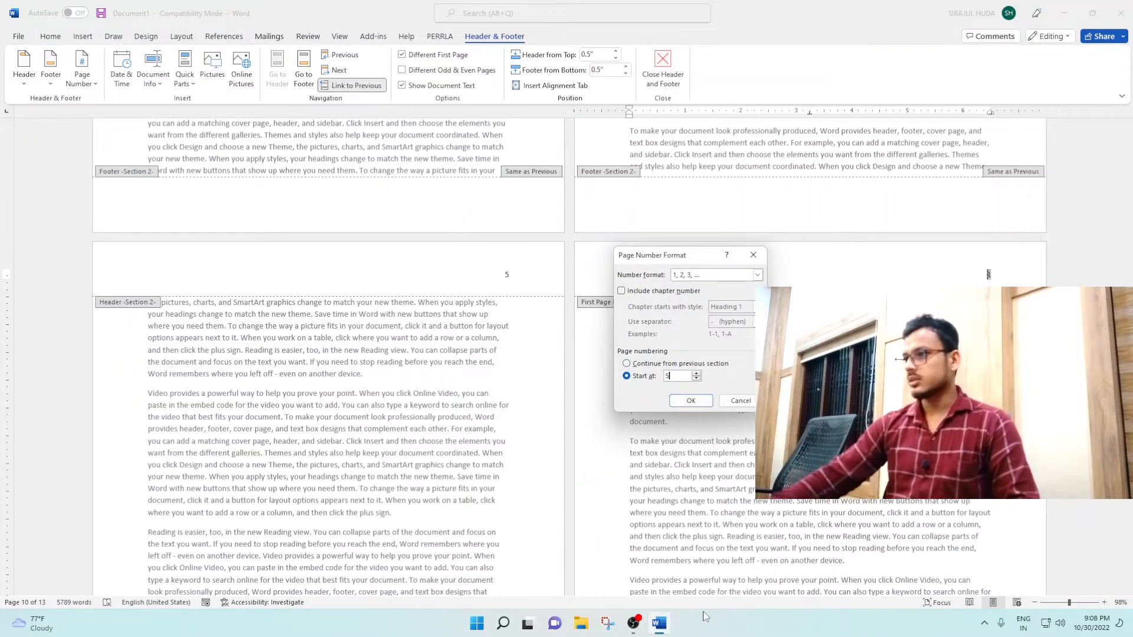
left_click(683, 401)
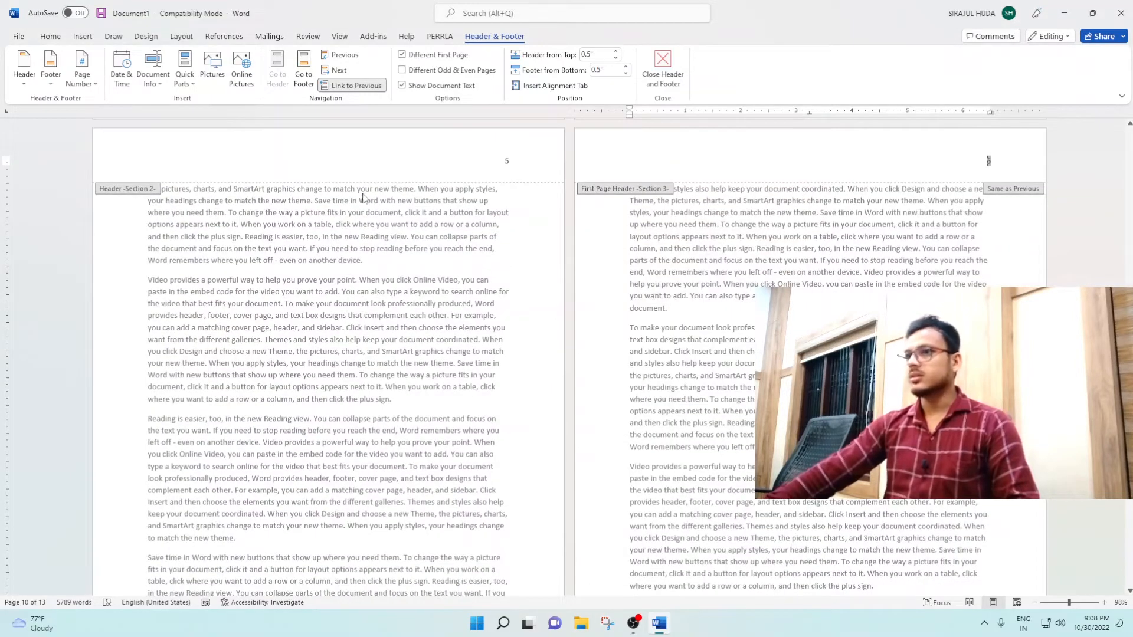
Step: Set section 3's page numbering to start at 6
left_click(83, 73)
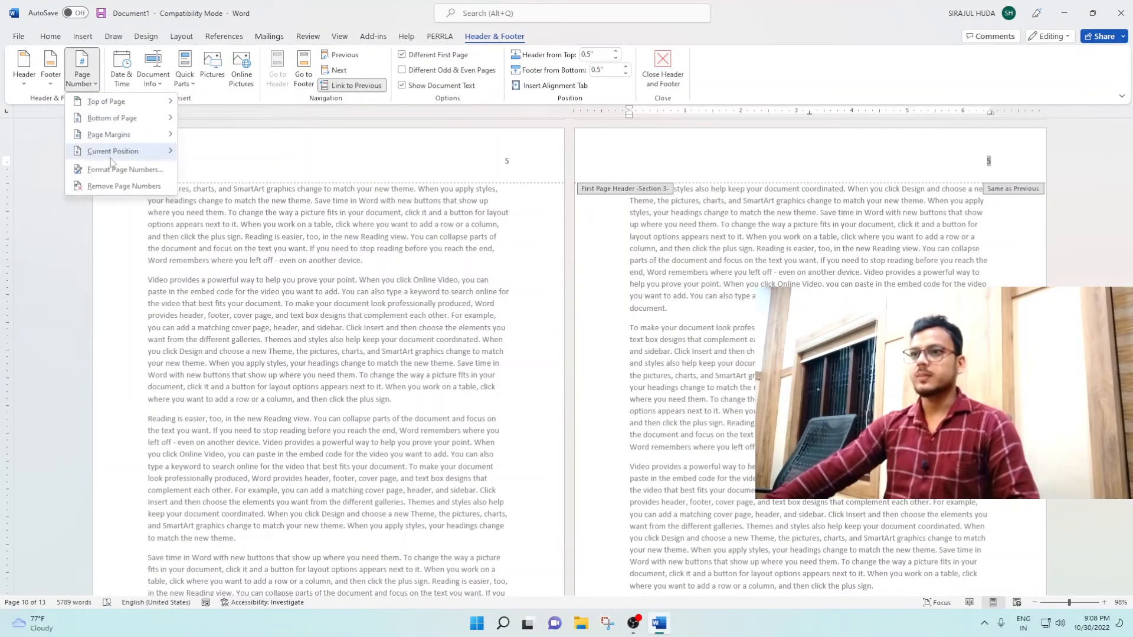
left_click(105, 171)
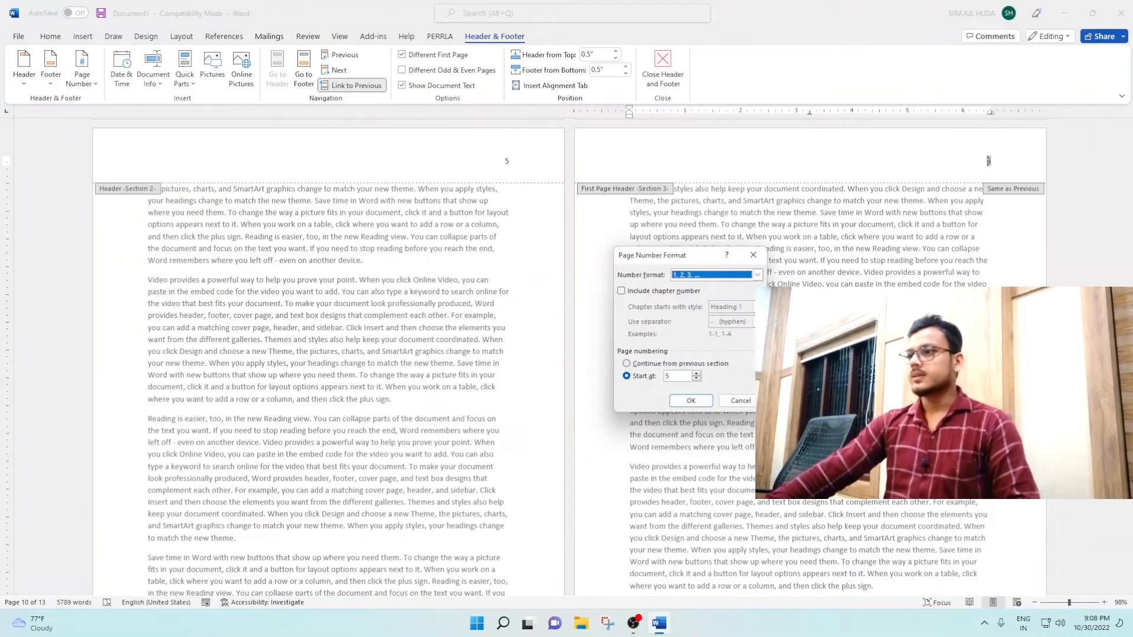
double_click(670, 375)
type("6")
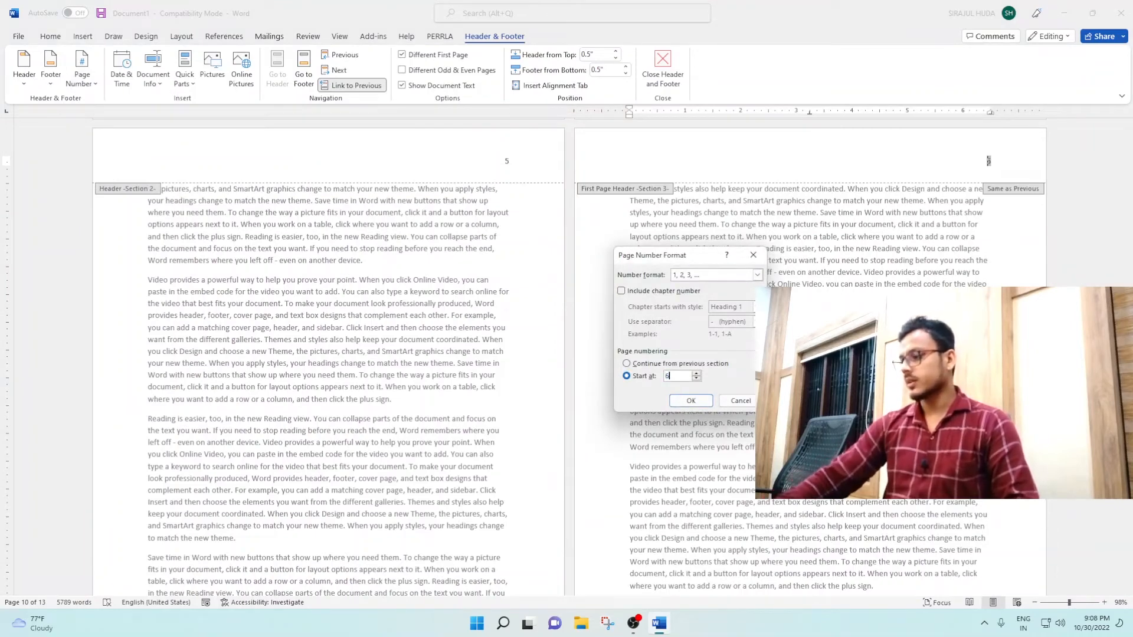
left_click(702, 401)
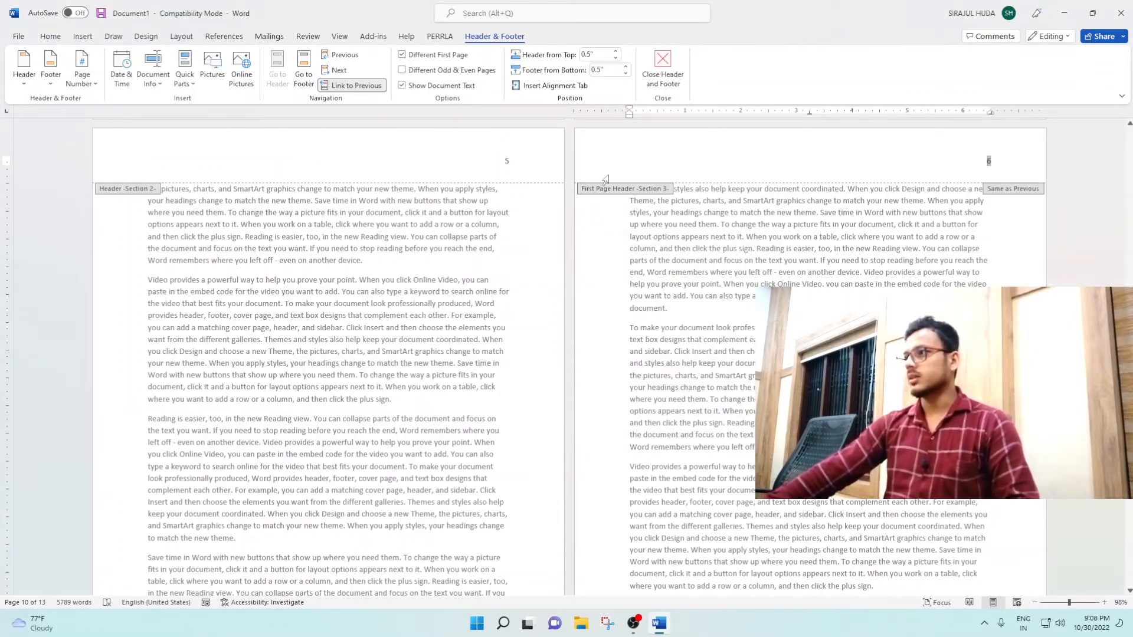
scroll(592, 534, "down", 6)
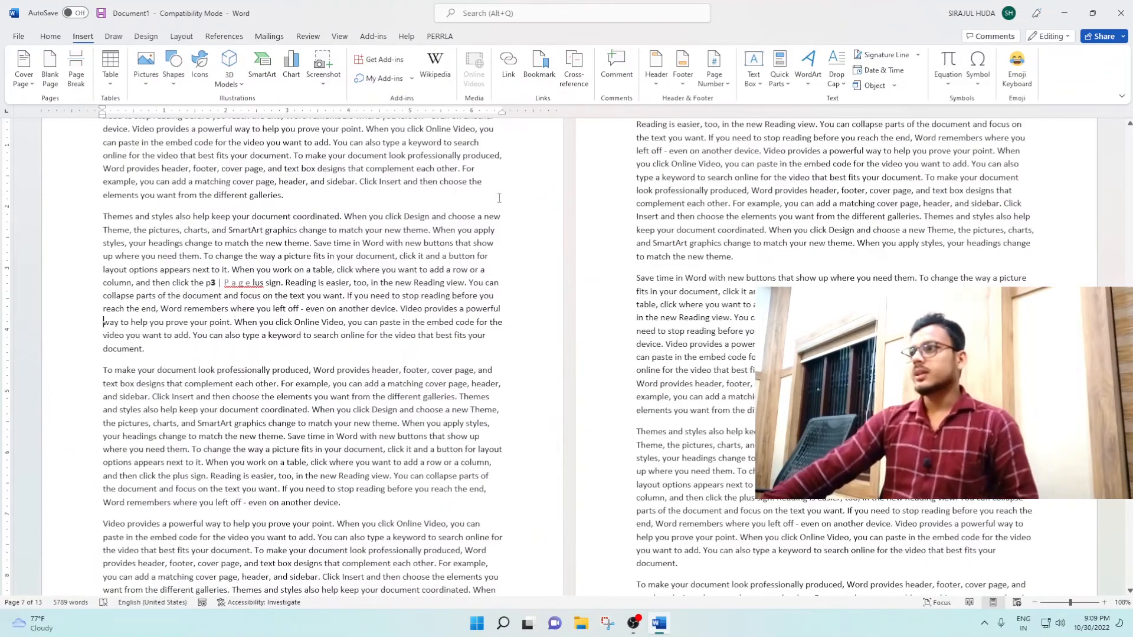
Step: Insert a Top Line page number at the current position in the "Reading is easier, too" paragraph on the fourth body page
left_click(711, 79)
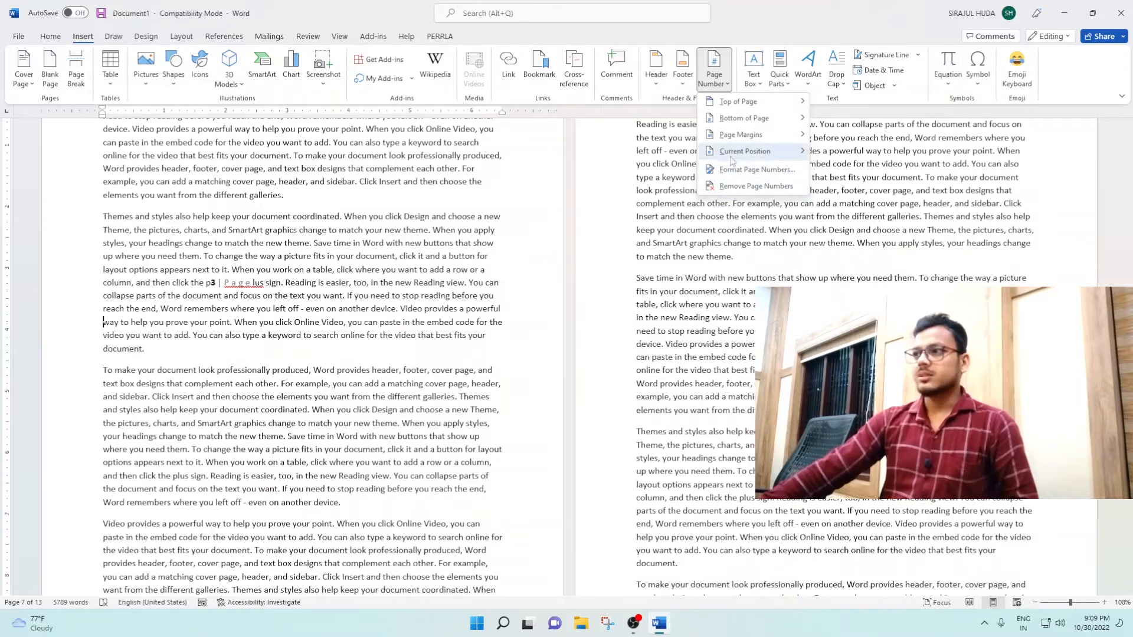
left_click(612, 322)
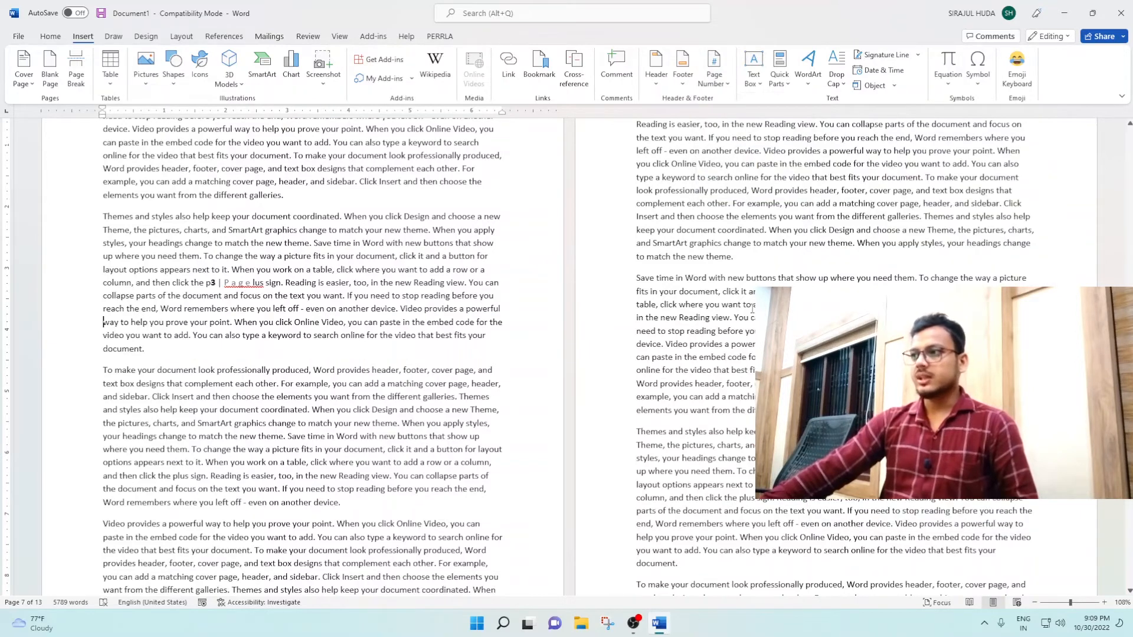
left_click(919, 278)
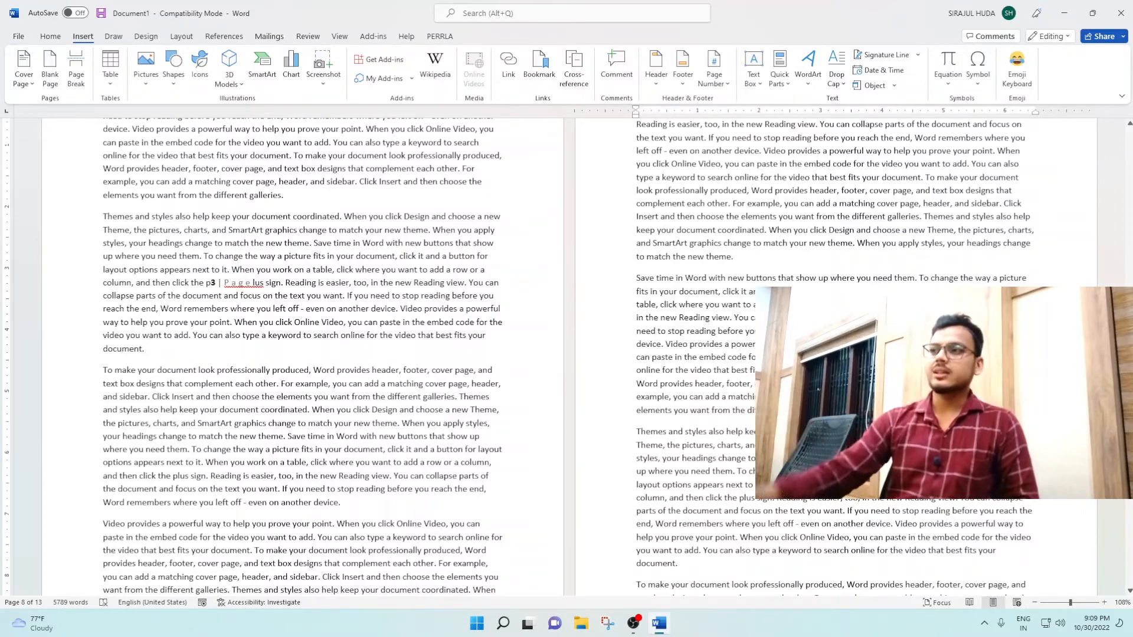
left_click(714, 71)
mouse_move(759, 153)
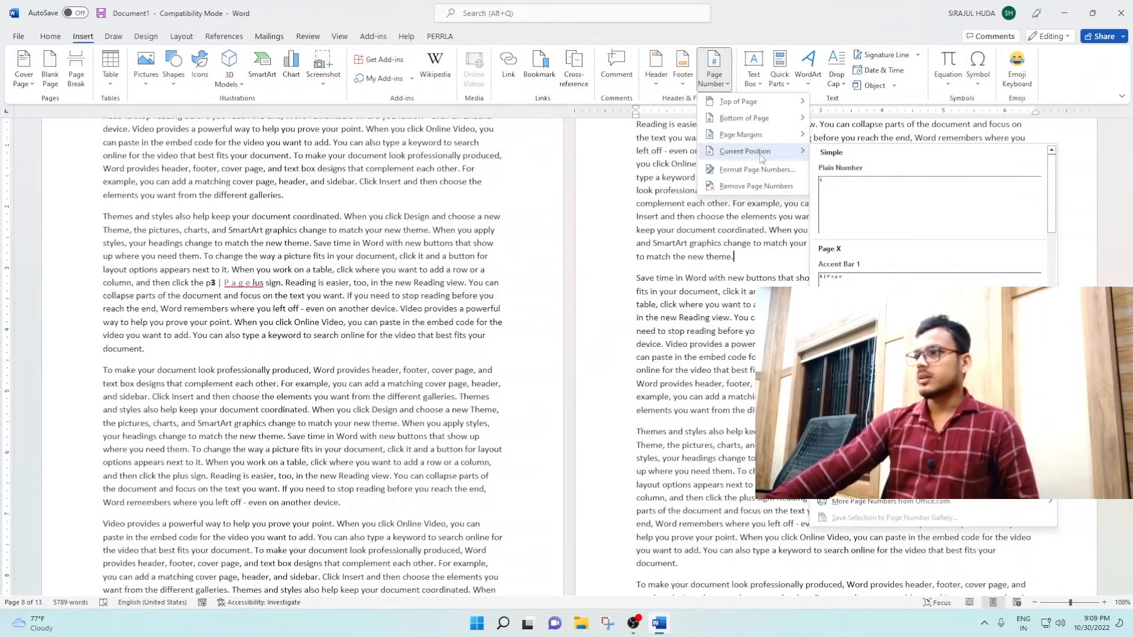
scroll(932, 212, "down", 3)
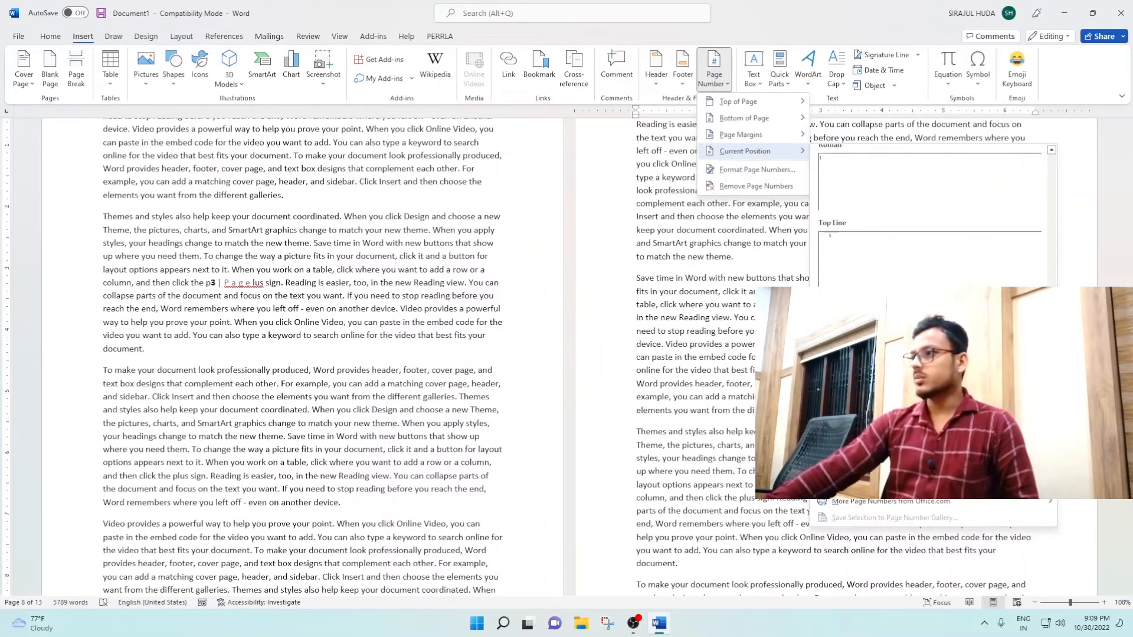
left_click(838, 254)
scroll(661, 284, "up", 3)
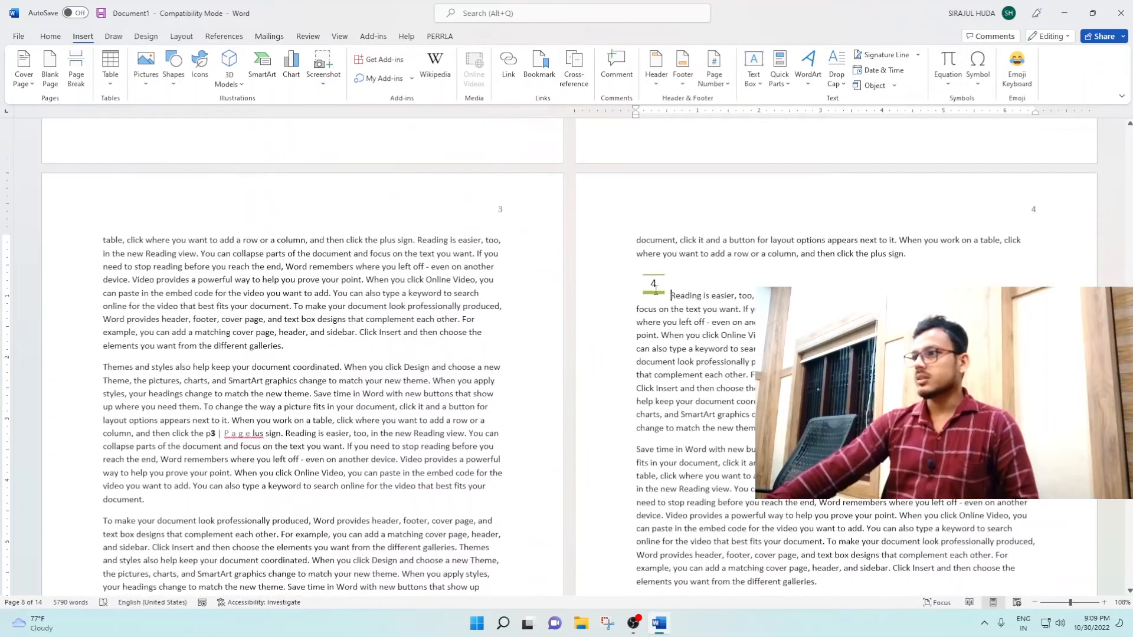
left_click(653, 284)
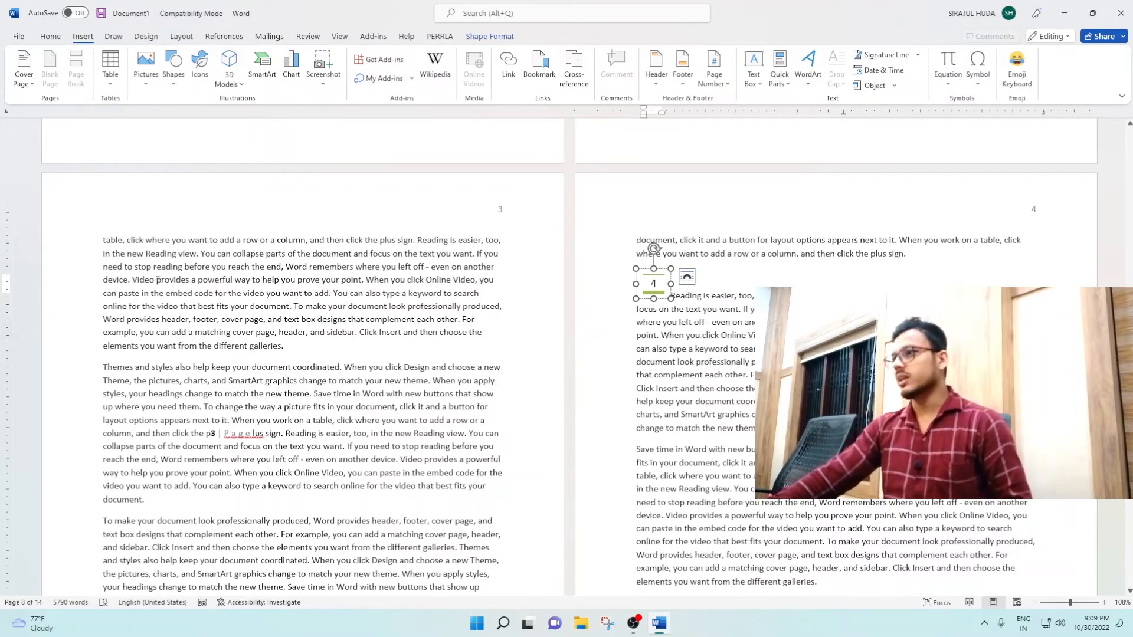
left_click(752, 312)
scroll(752, 312, "down", 4)
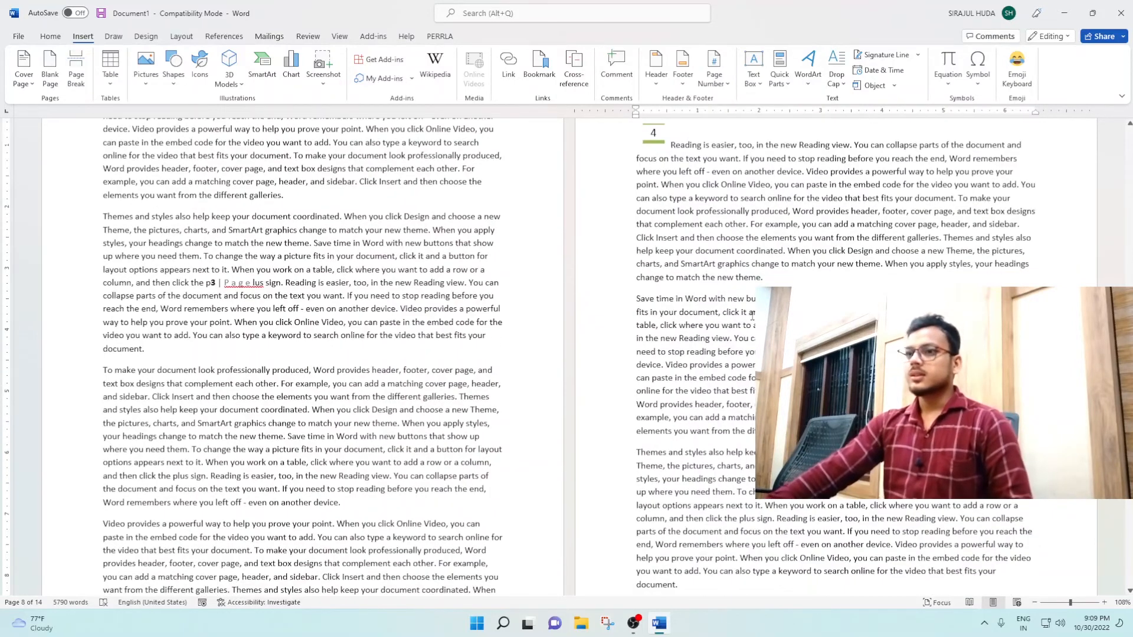